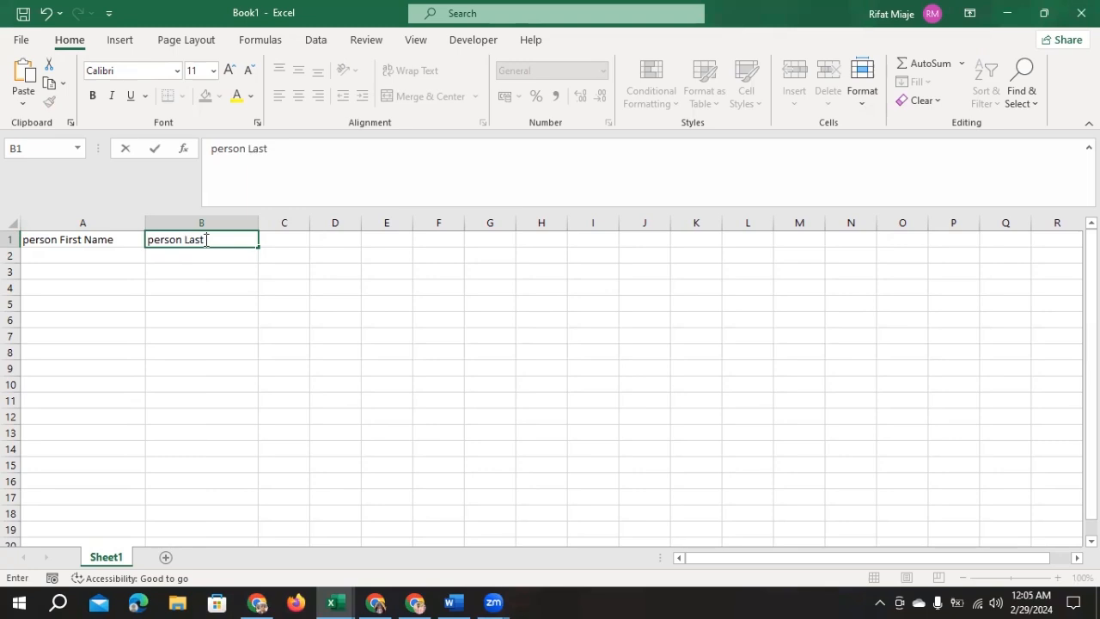
# Step: Widen column C and enter the header "Person EMAIL" in cell C1
pyautogui.click(303, 224)
pyautogui.moveTo(309, 225); pyautogui.dragTo(388, 225)
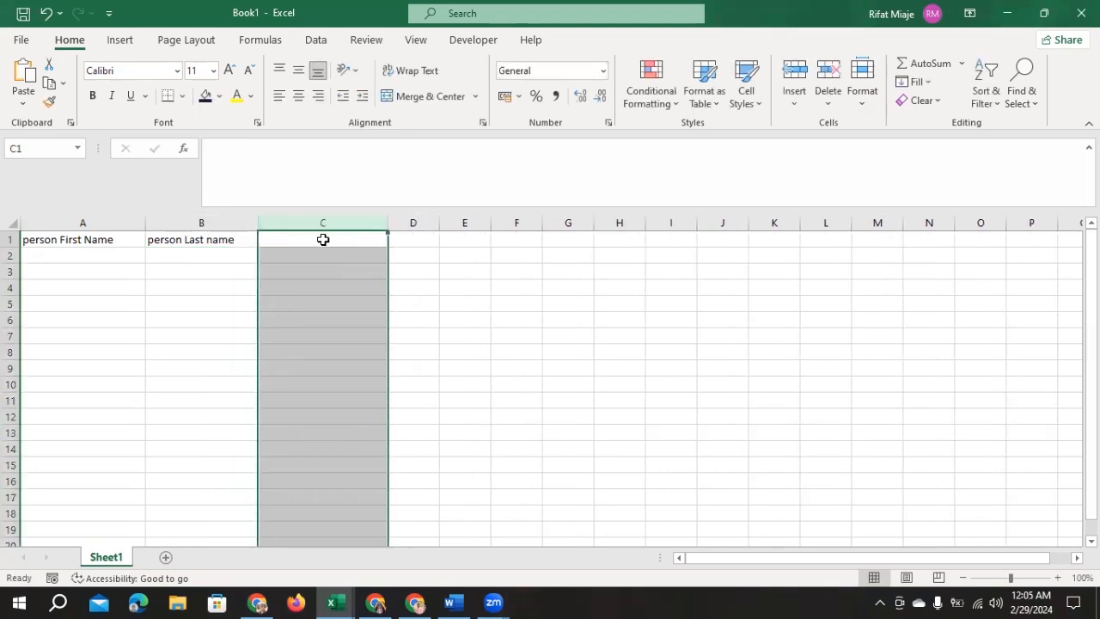
pyautogui.click(323, 240)
pyautogui.doubleClick(323, 240)
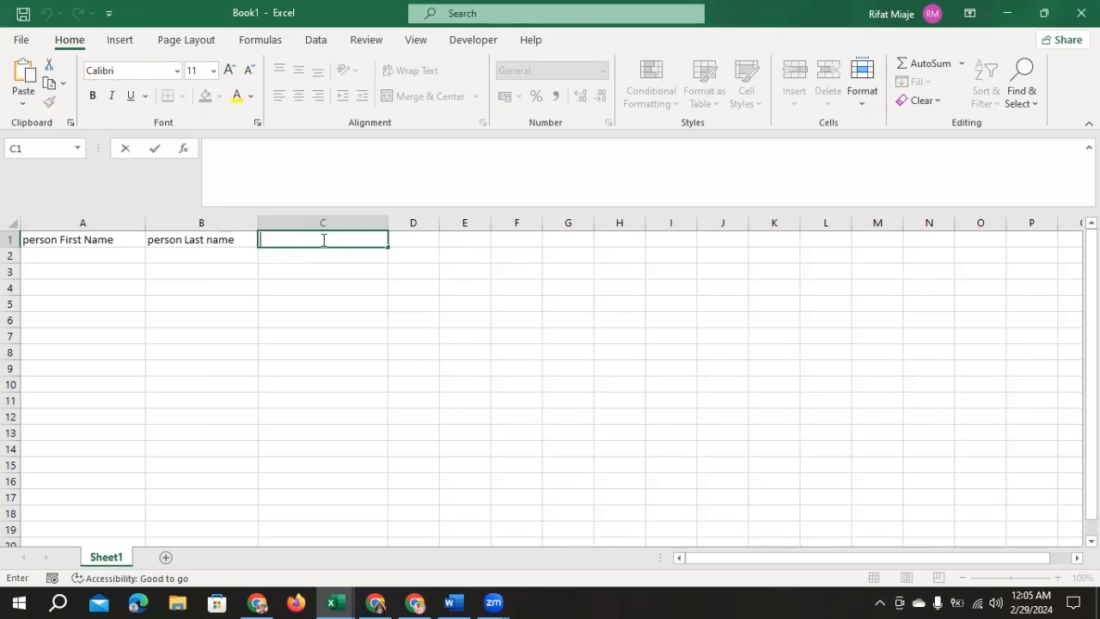
pyautogui.write('Person EMA')
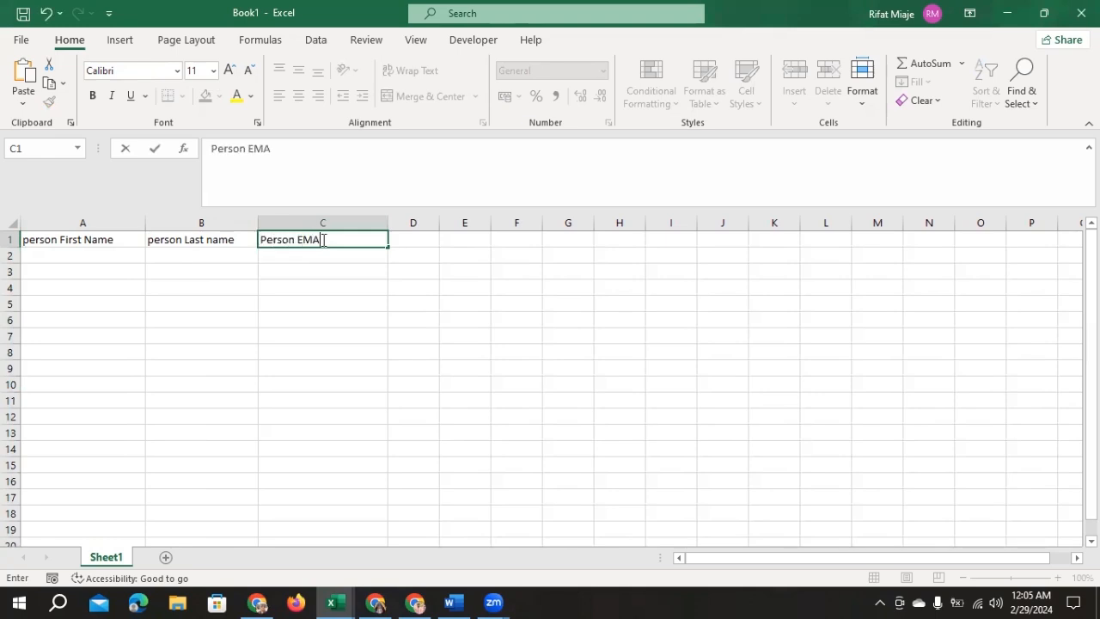
pyautogui.write('IL')
# Step: Widen column D and enter the header "PERSON LINKEDIN" in cell D1
pyautogui.moveTo(432, 223); pyautogui.dragTo(550, 225)
pyautogui.click(527, 299)
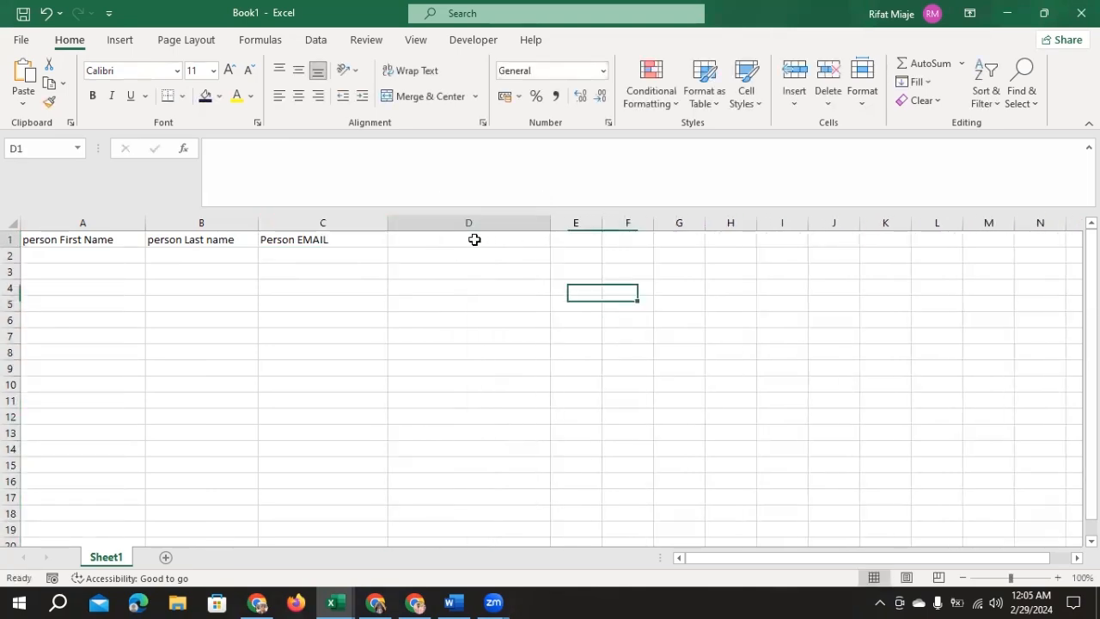
pyautogui.click(473, 239)
pyautogui.write('p')
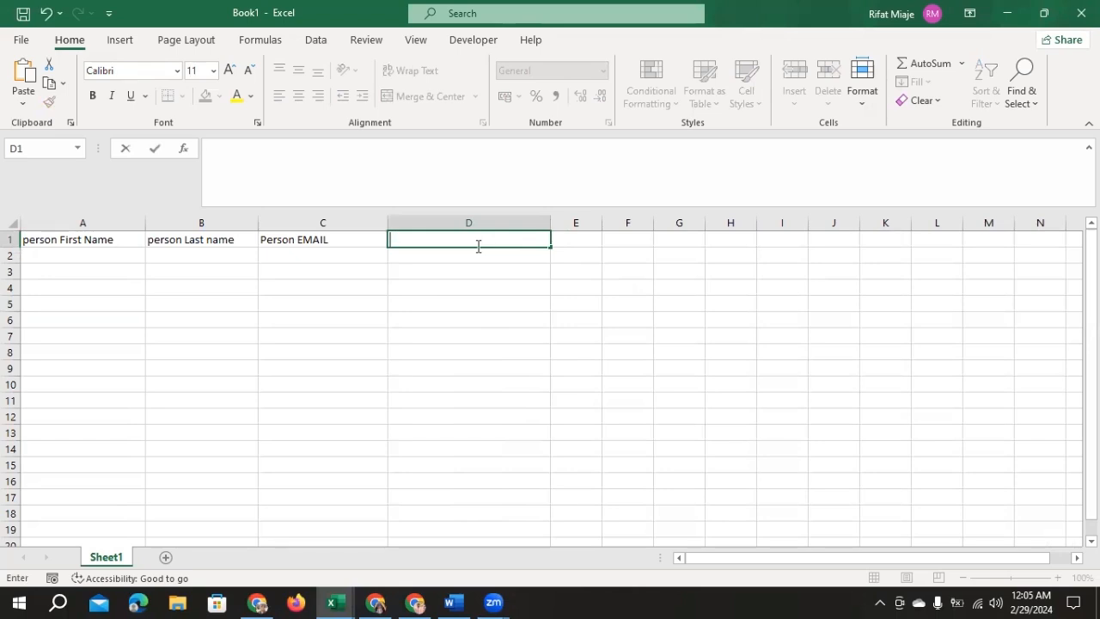
pyautogui.write('ERSON lINKED')
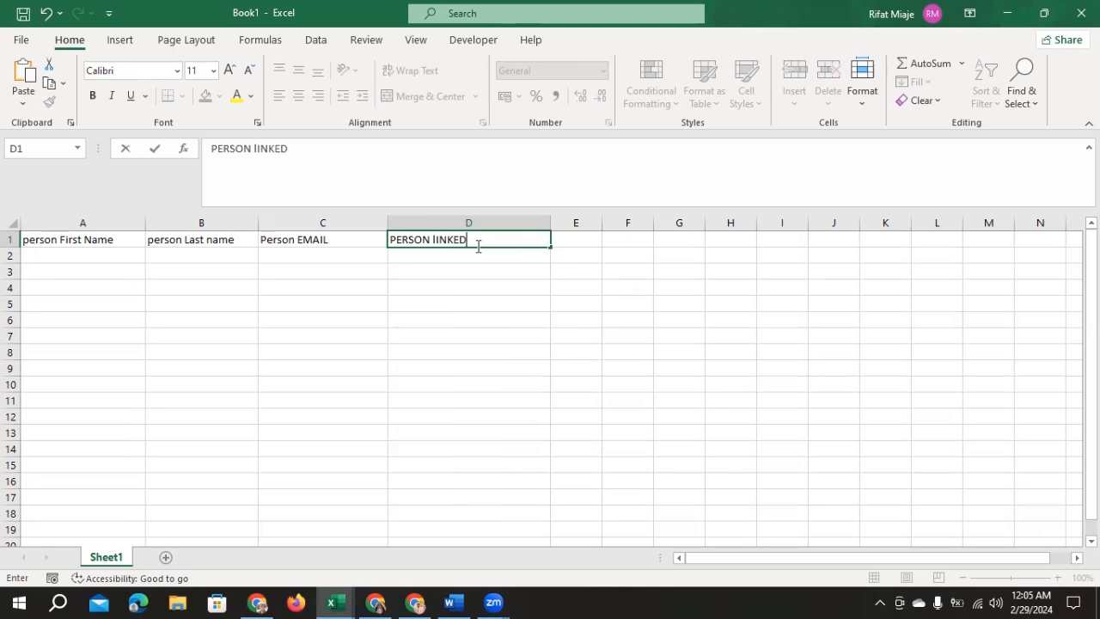
pyautogui.write('IN')
pyautogui.moveTo(485, 242); pyautogui.dragTo(432, 241)
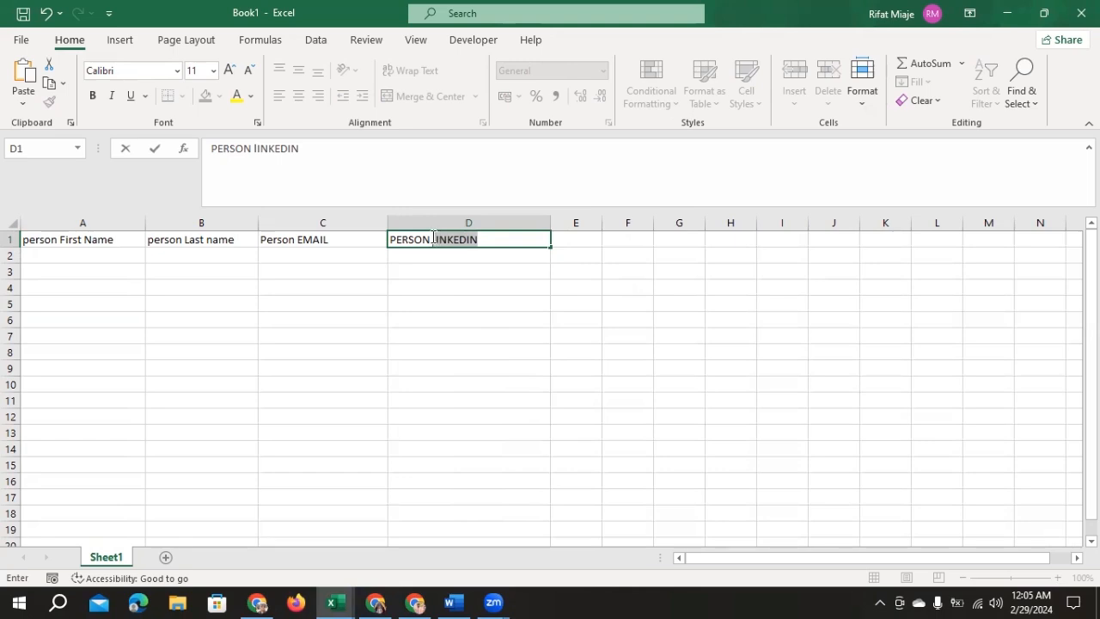
pyautogui.press('BackSpace')
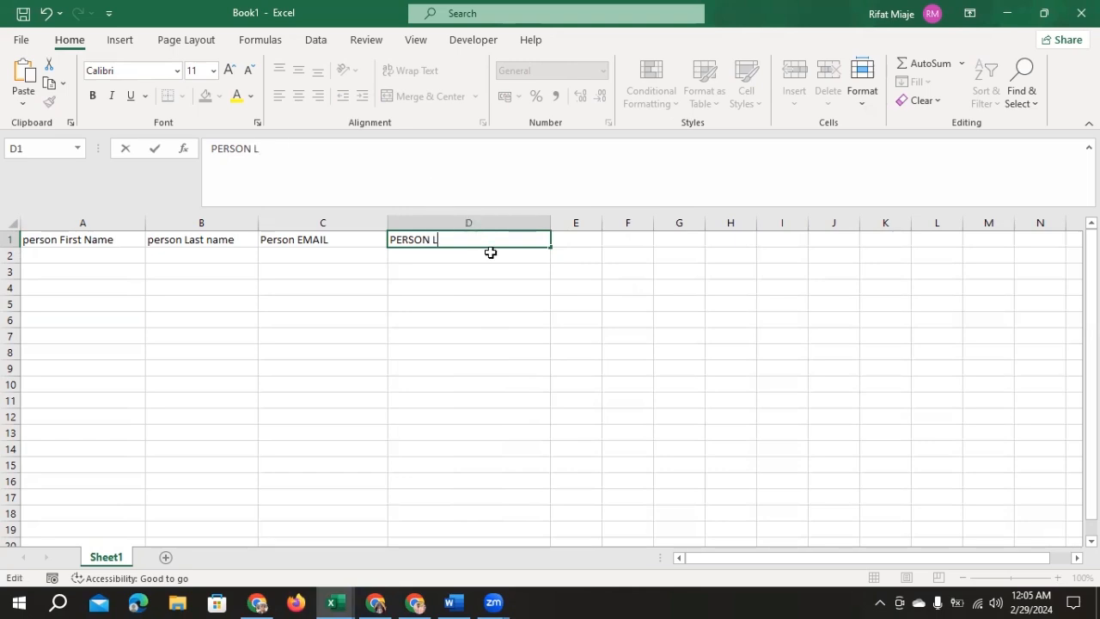
pyautogui.write('LINKEDIN')
pyautogui.click(432, 381)
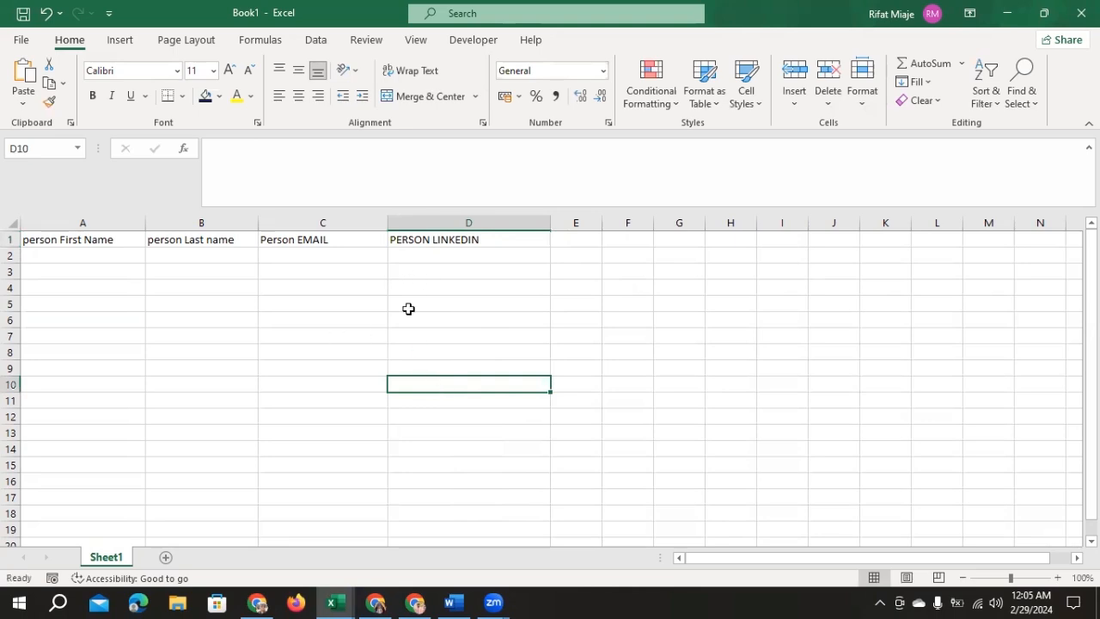
# Step: Widen column E and enter the header "Address" in cell E1, capitalizing only the first letter
pyautogui.moveTo(602, 224); pyautogui.dragTo(670, 225)
pyautogui.click(611, 241)
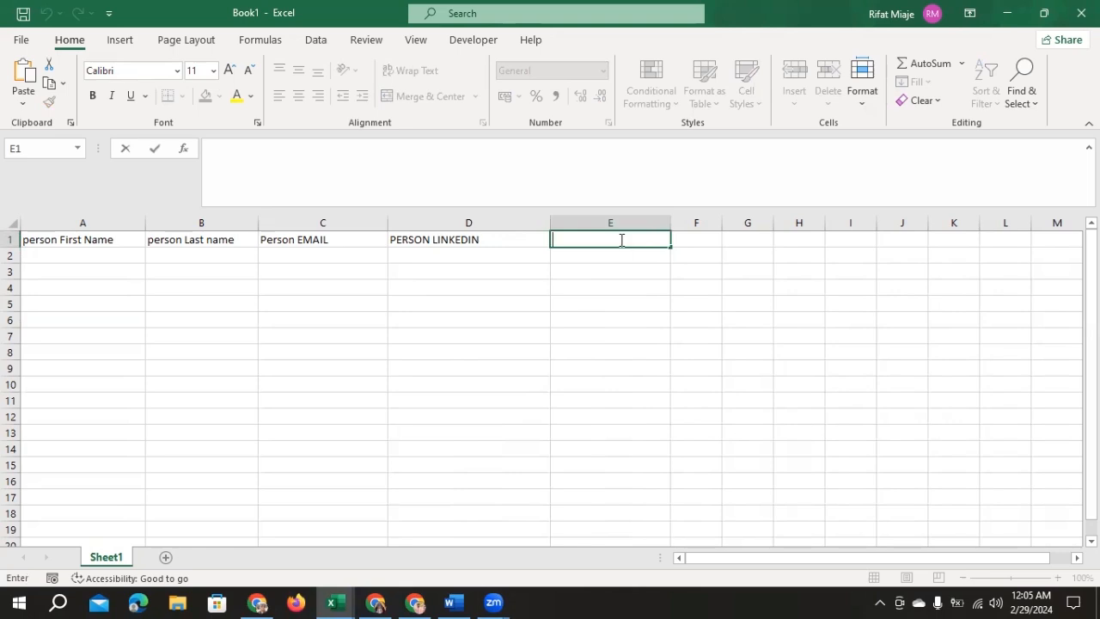
pyautogui.write('ADDRESS')
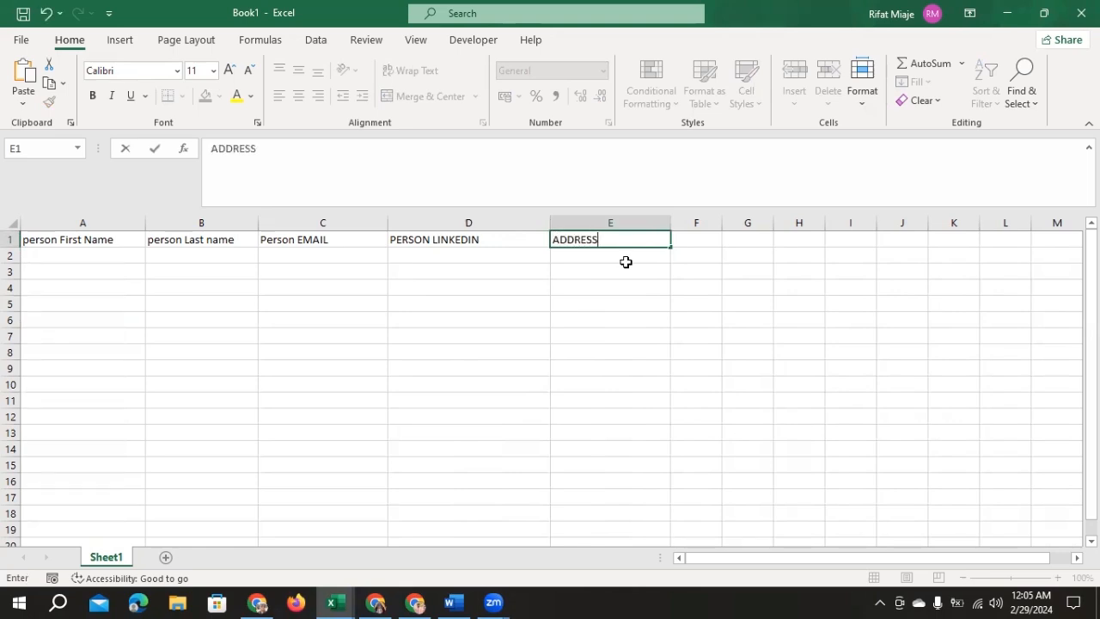
pyautogui.press('BackSpace')
pyautogui.press('BackSpace')
pyautogui.press('BackSpace')
pyautogui.press('BackSpace')
pyautogui.press('BackSpace')
pyautogui.press('BackSpace')
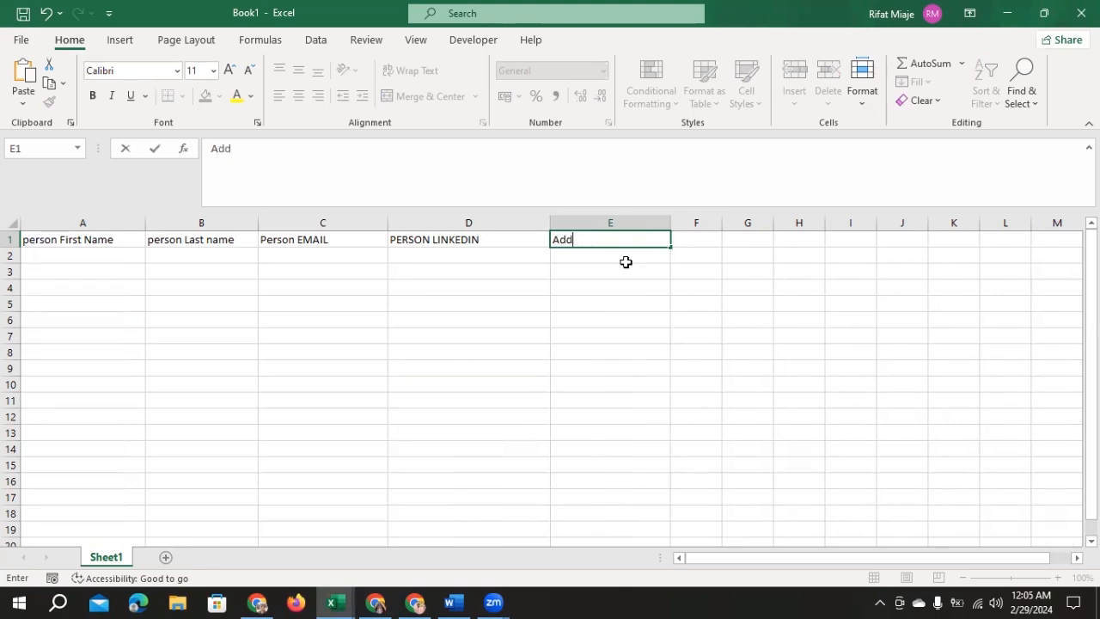
pyautogui.write('ddress')
pyautogui.click(629, 304)
# Step: Widen column F and enter the header "Company Name" in cell F1
pyautogui.moveTo(722, 222); pyautogui.dragTo(836, 223)
pyautogui.click(752, 242)
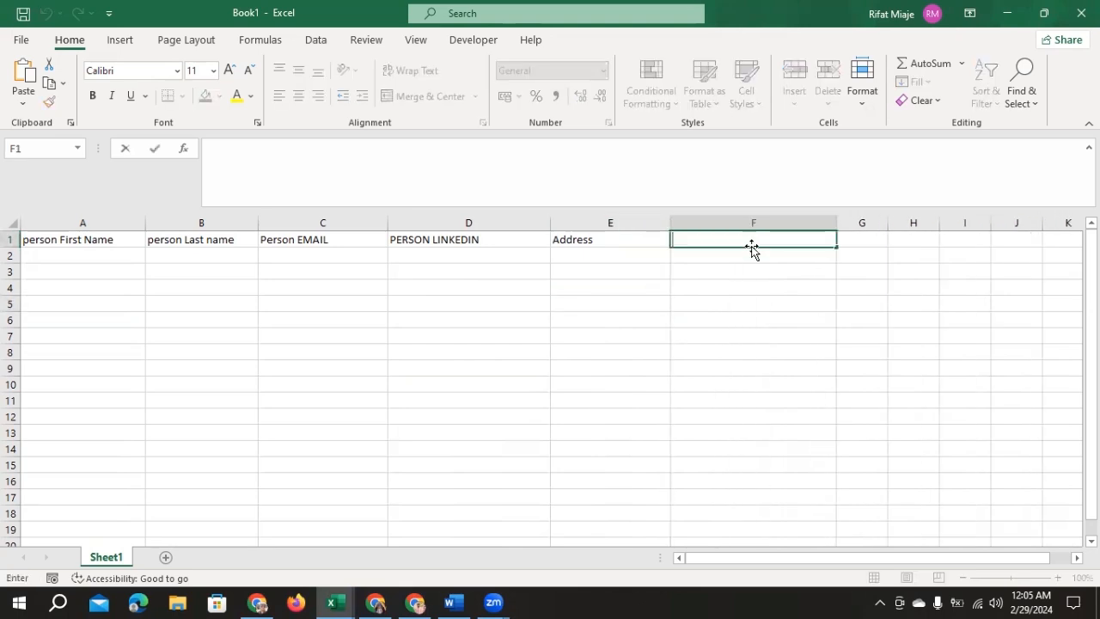
pyautogui.write('Company Na')
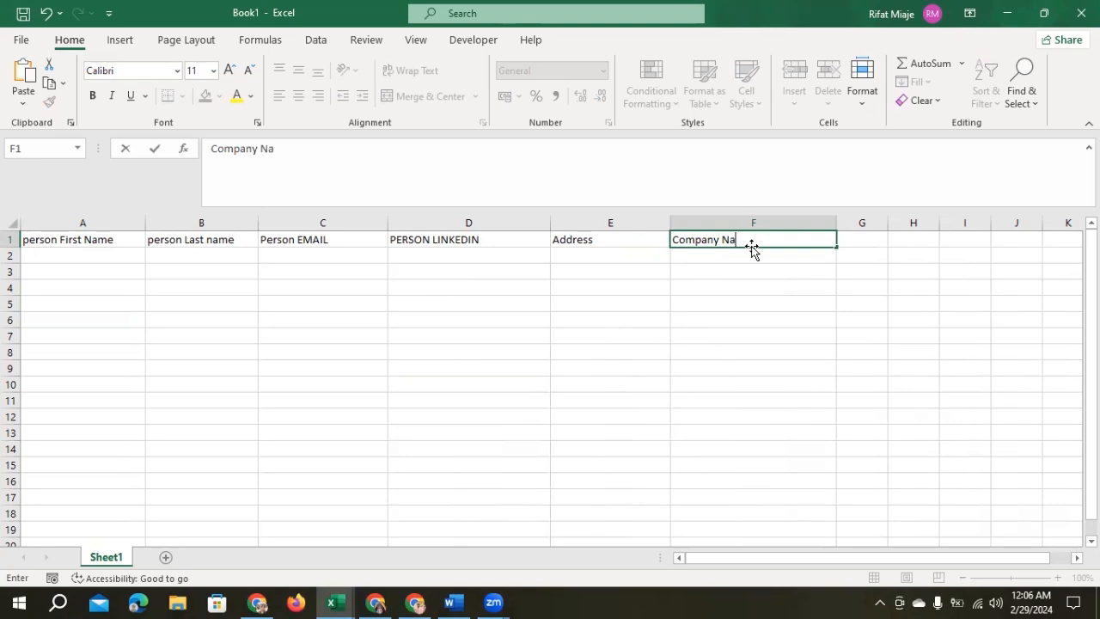
pyautogui.write('me')
# Step: Widen column G and enter the header "Company Website" in cell G1
pyautogui.click(878, 237)
pyautogui.moveTo(888, 223); pyautogui.dragTo(971, 233)
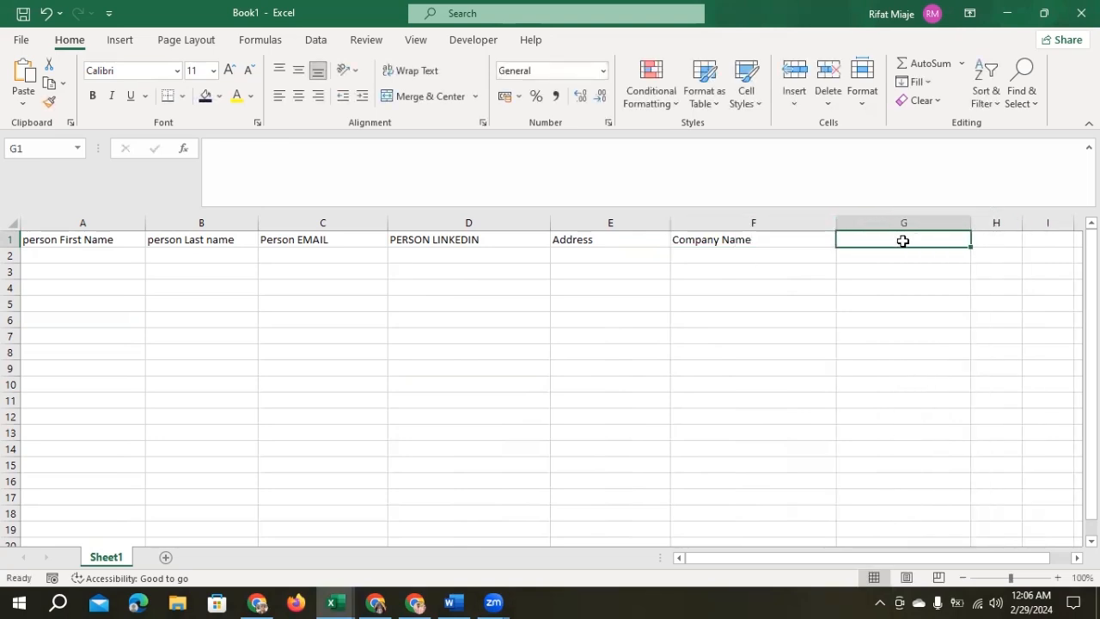
pyautogui.doubleClick(902, 238)
pyautogui.write('C')
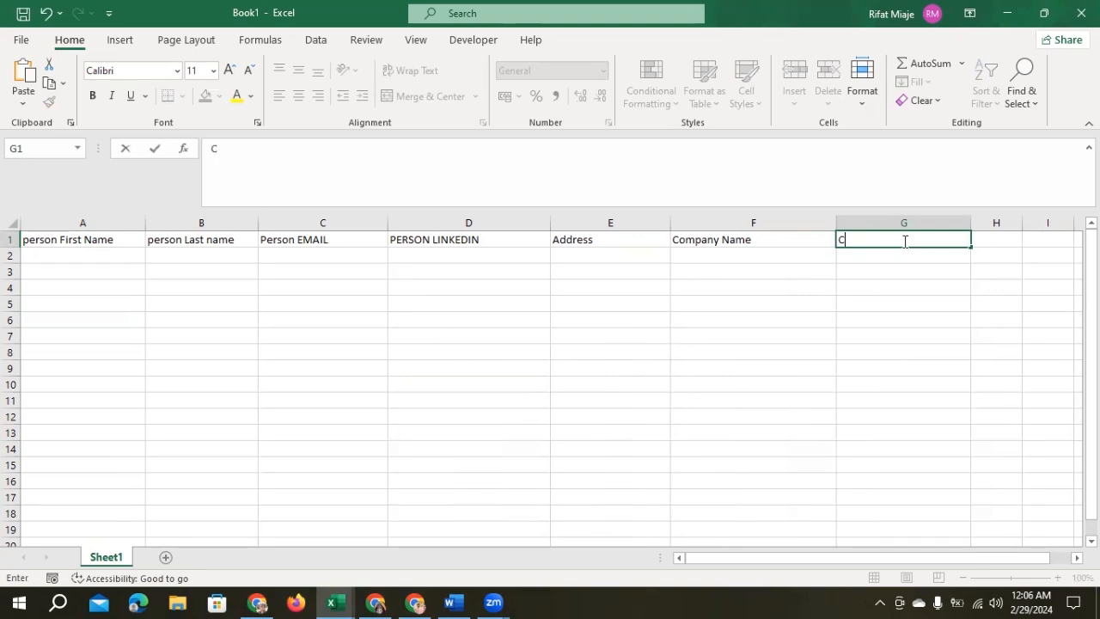
pyautogui.write('ompany Website')
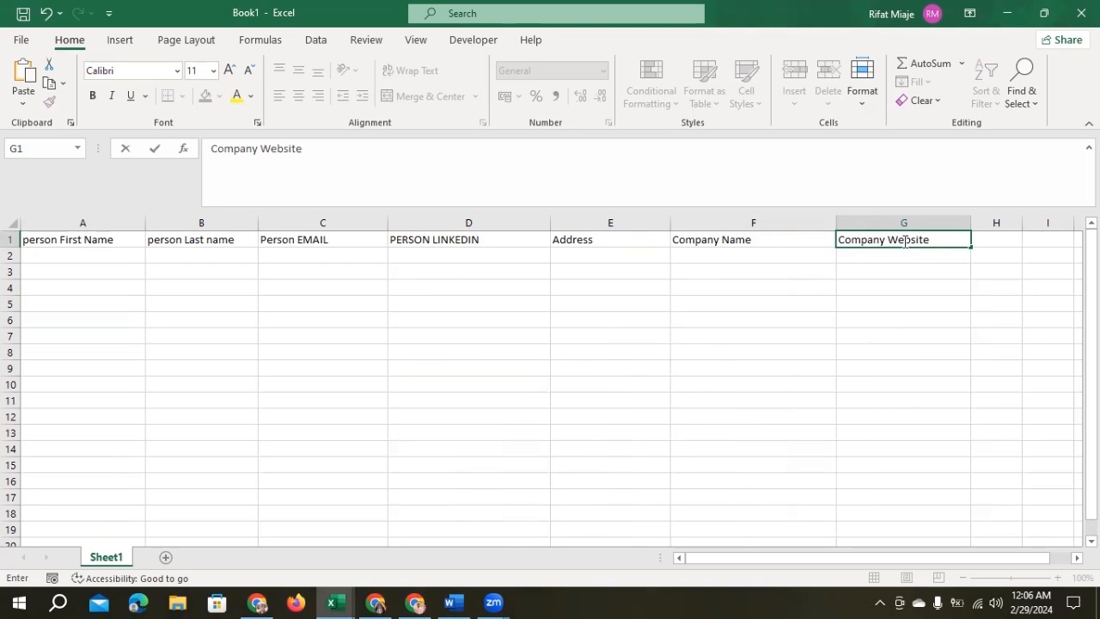
# Step: Widen column H and enter the header "Company EMAIL" in cell H1
pyautogui.moveTo(1010, 558); pyautogui.dragTo(1073, 557)
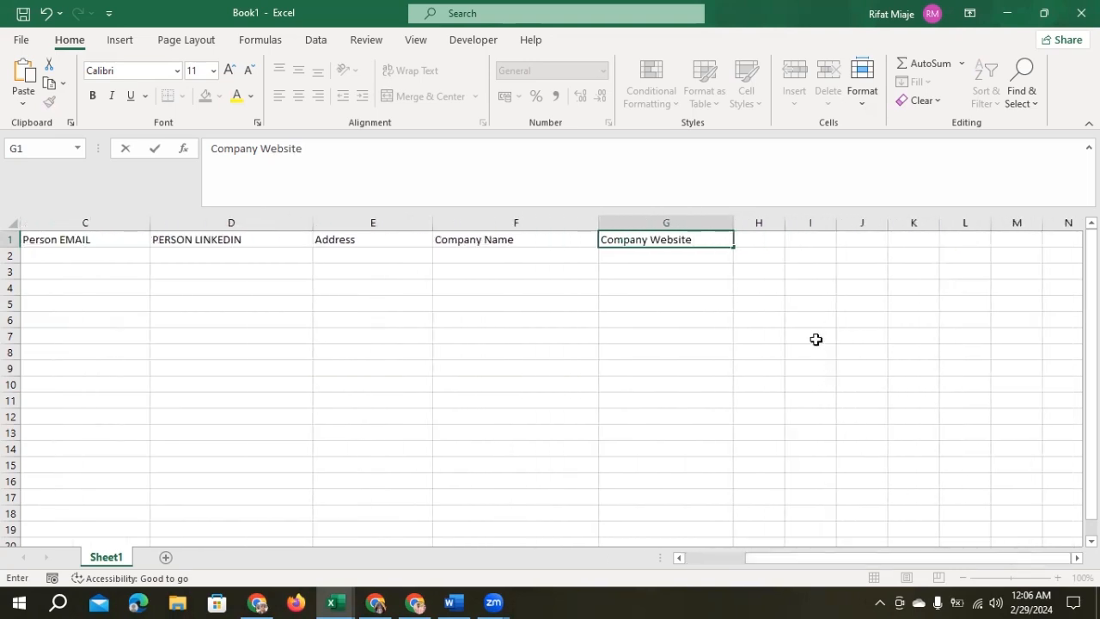
pyautogui.click(759, 224)
pyautogui.moveTo(782, 225); pyautogui.dragTo(855, 250)
pyautogui.click(660, 366)
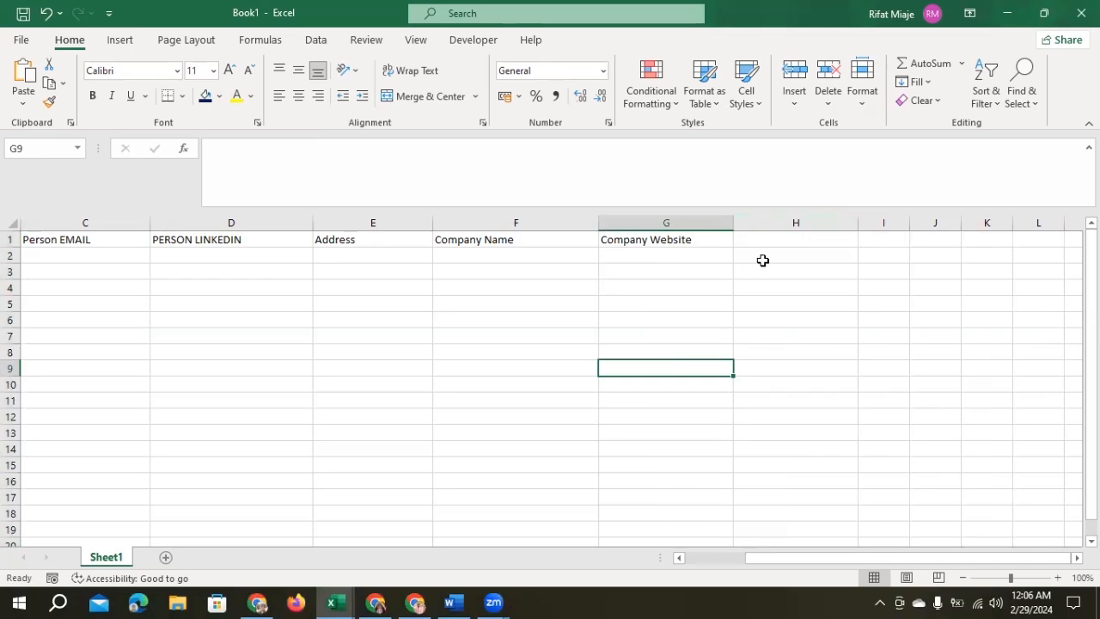
pyautogui.doubleClick(776, 239)
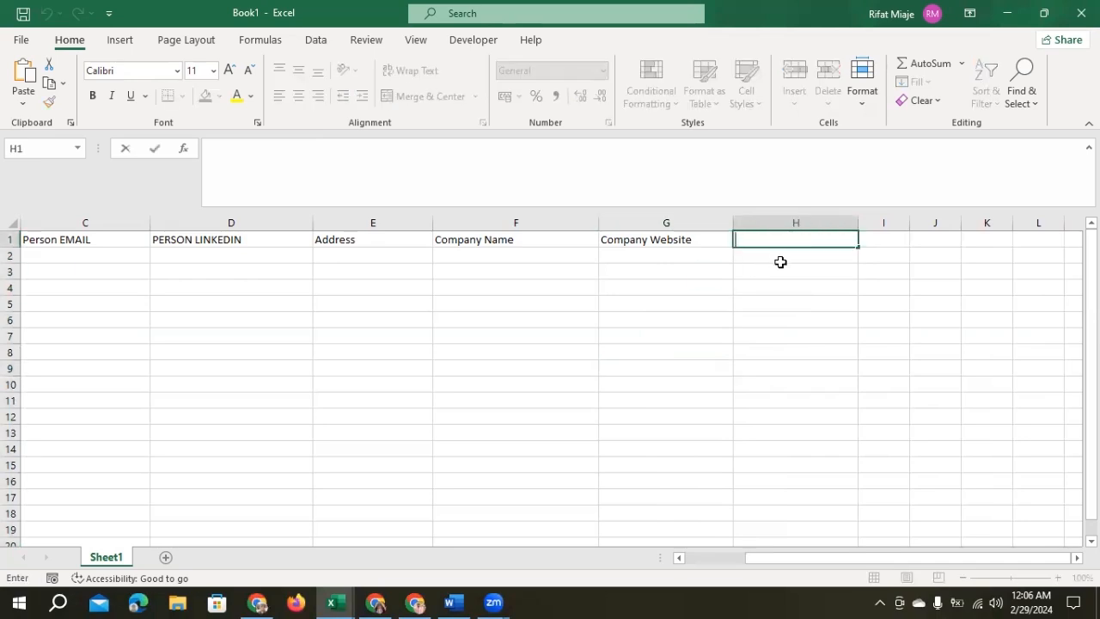
pyautogui.write('Compan')
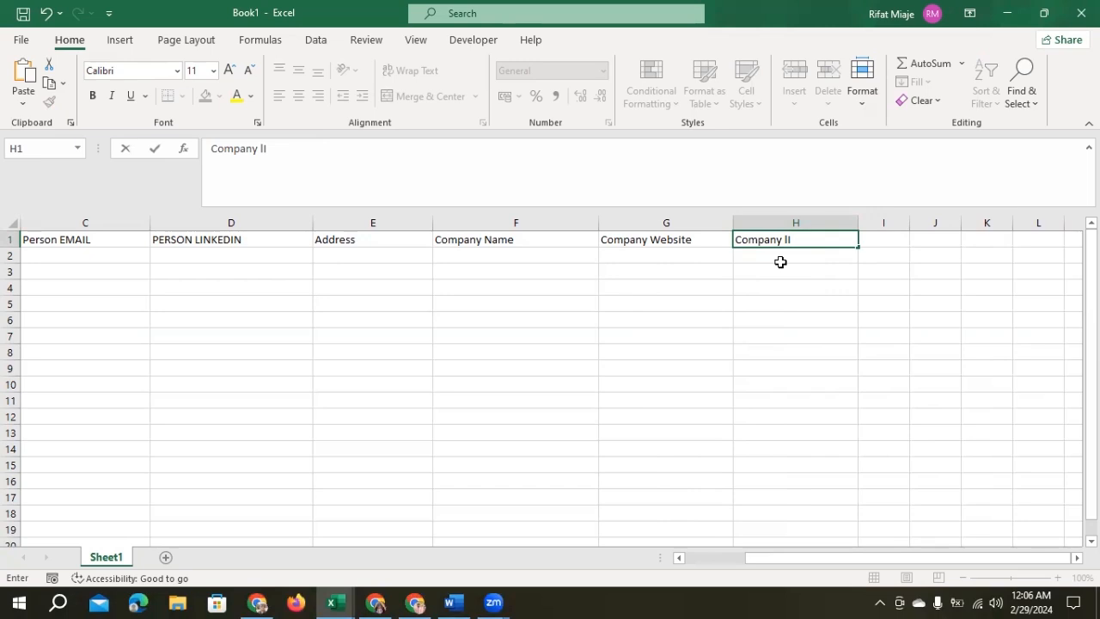
pyautogui.write('y EMAIL')
# Step: Widen column I and enter the header "Company Linkedin" in cell I1
pyautogui.click(904, 225)
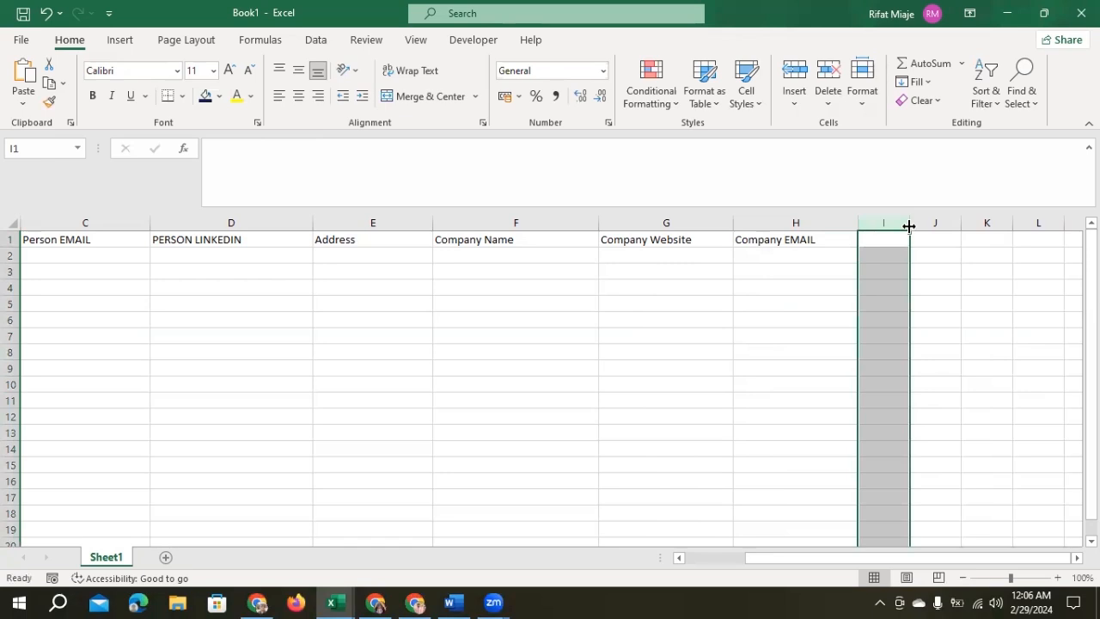
pyautogui.moveTo(907, 224); pyautogui.dragTo(984, 224)
pyautogui.click(928, 238)
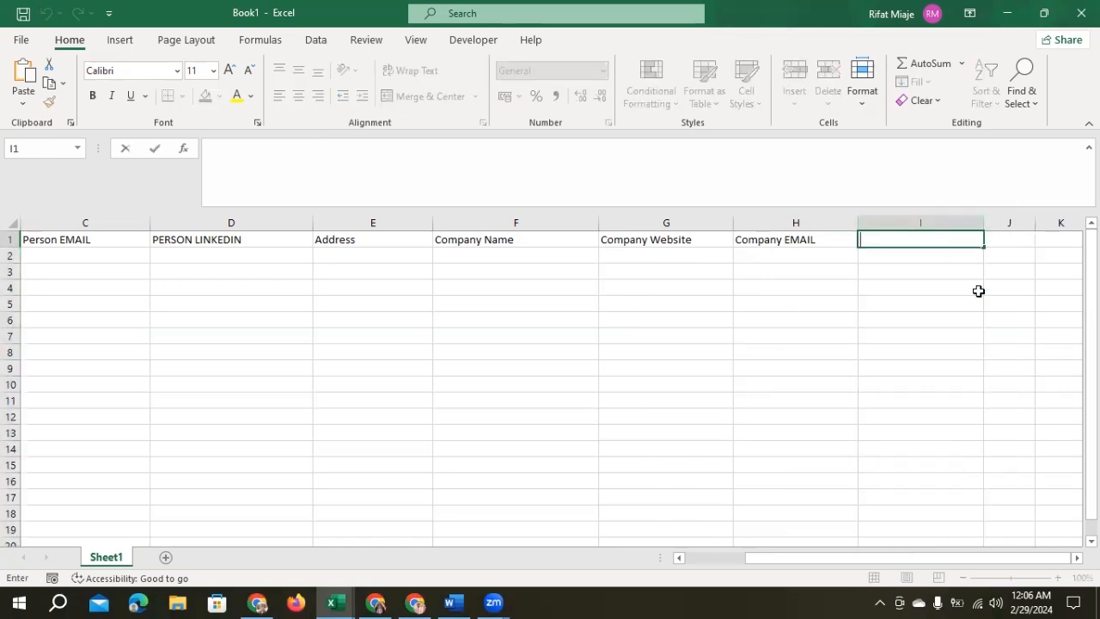
pyautogui.write('Company')
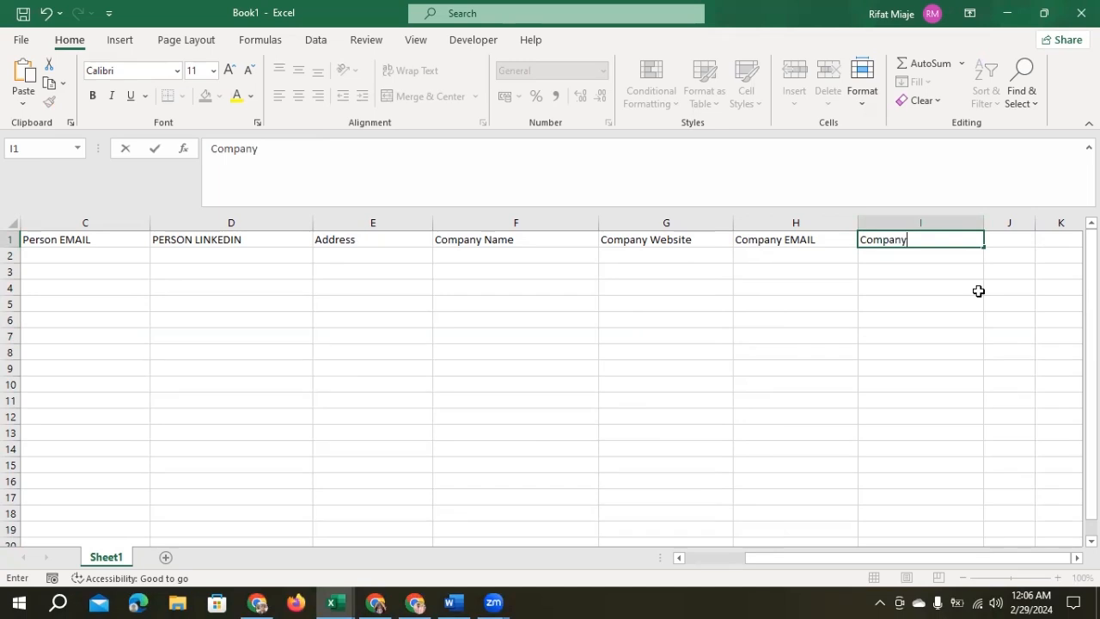
pyautogui.write(' lINKEDIN')
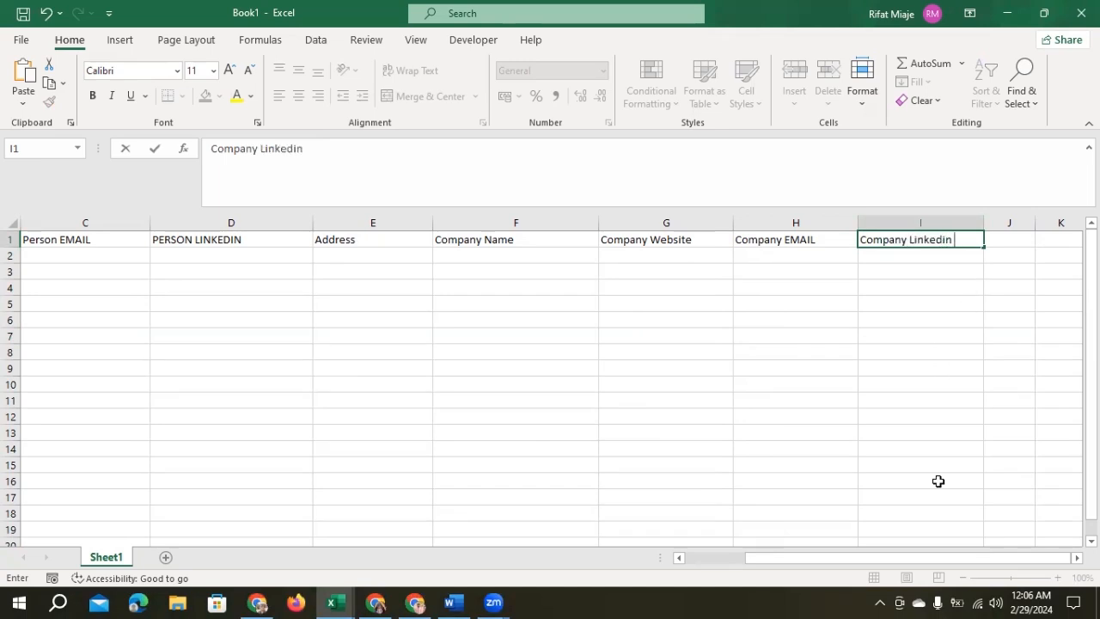
pyautogui.moveTo(907, 558); pyautogui.dragTo(844, 558)
pyautogui.click(747, 399)
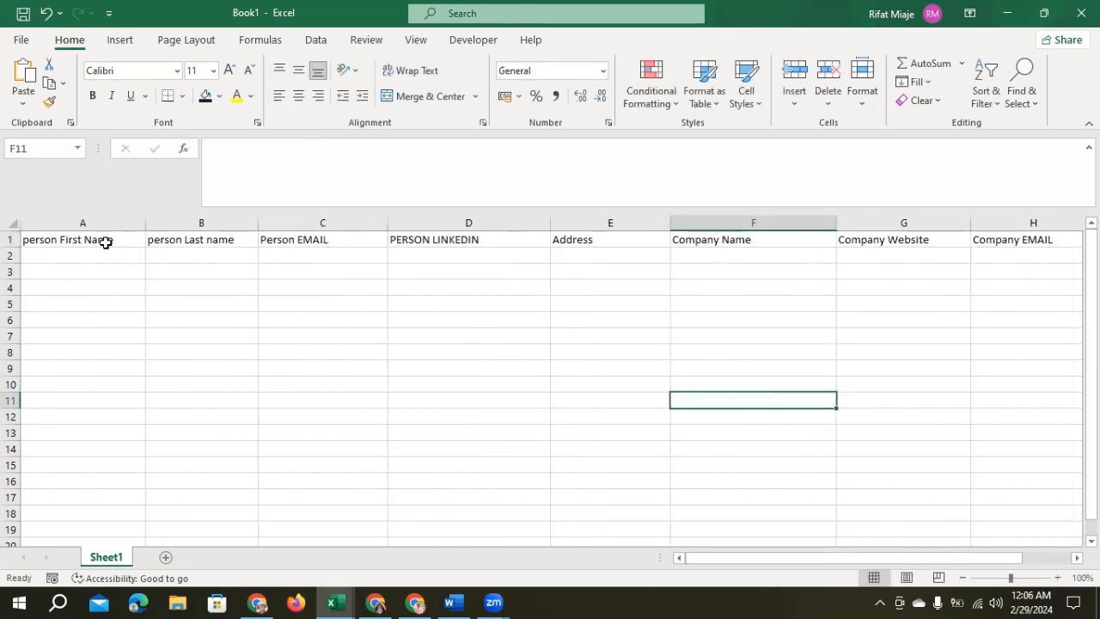
# Step: Widen column J and enter the header "Company City" in cell J1
pyautogui.moveTo(793, 558); pyautogui.dragTo(969, 555)
pyautogui.hscroll(3, 799, 398)
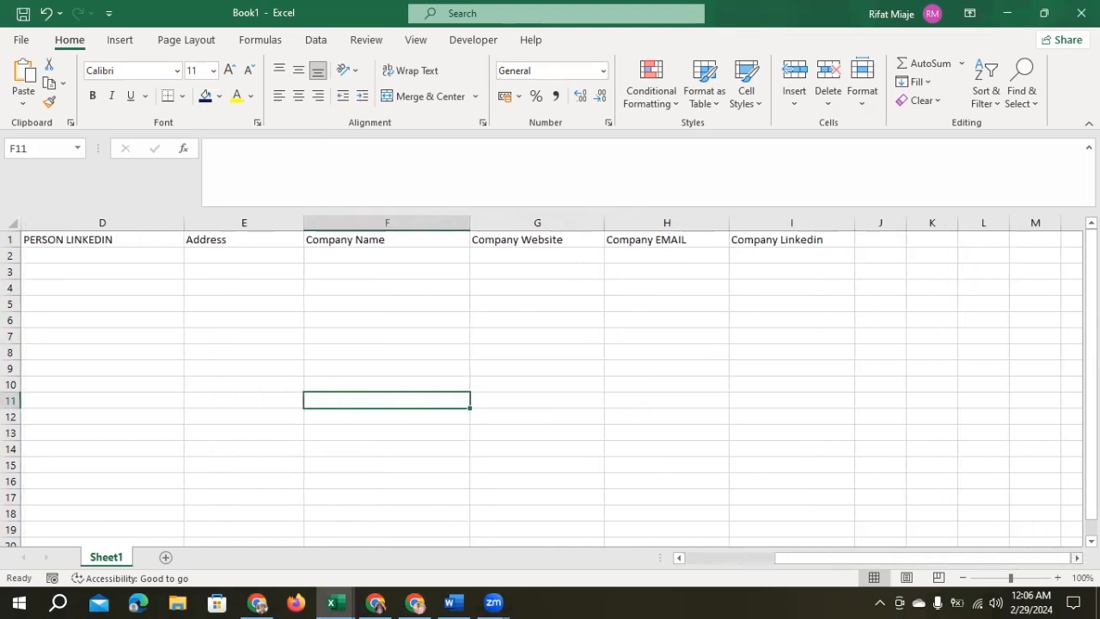
pyautogui.moveTo(739, 225); pyautogui.dragTo(784, 225)
pyautogui.doubleClick(736, 242)
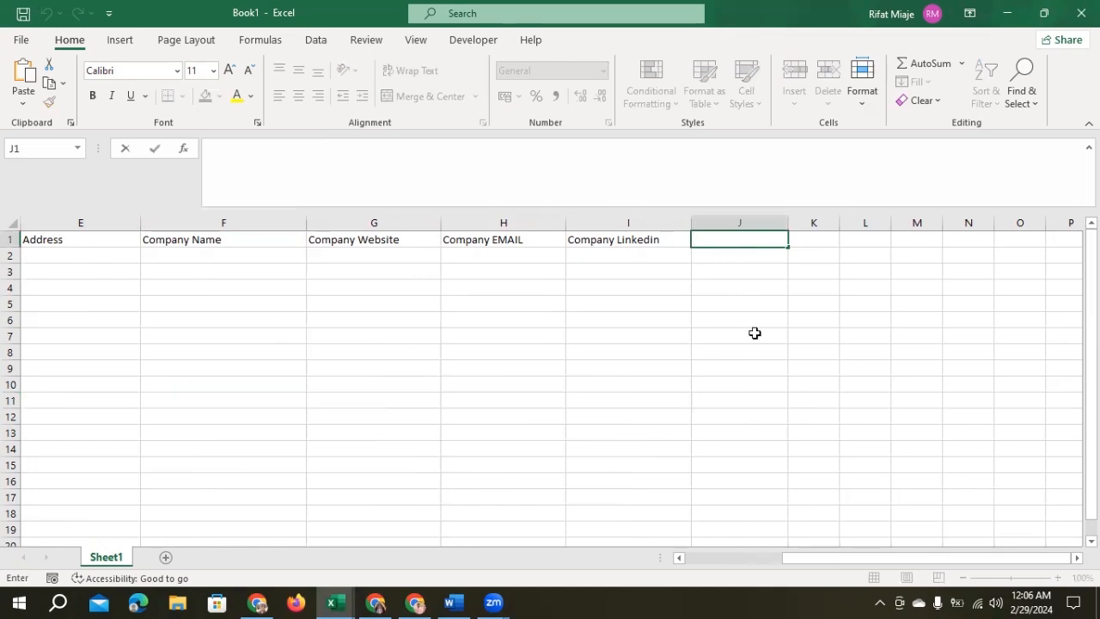
pyautogui.write('cOMPAN')
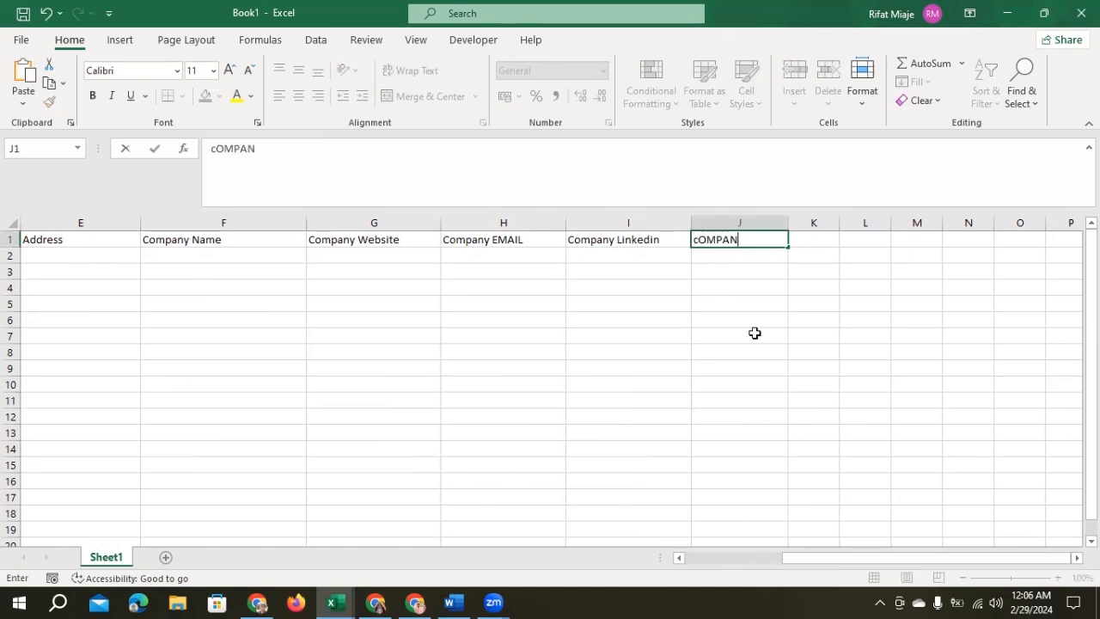
pyautogui.write('Y City')
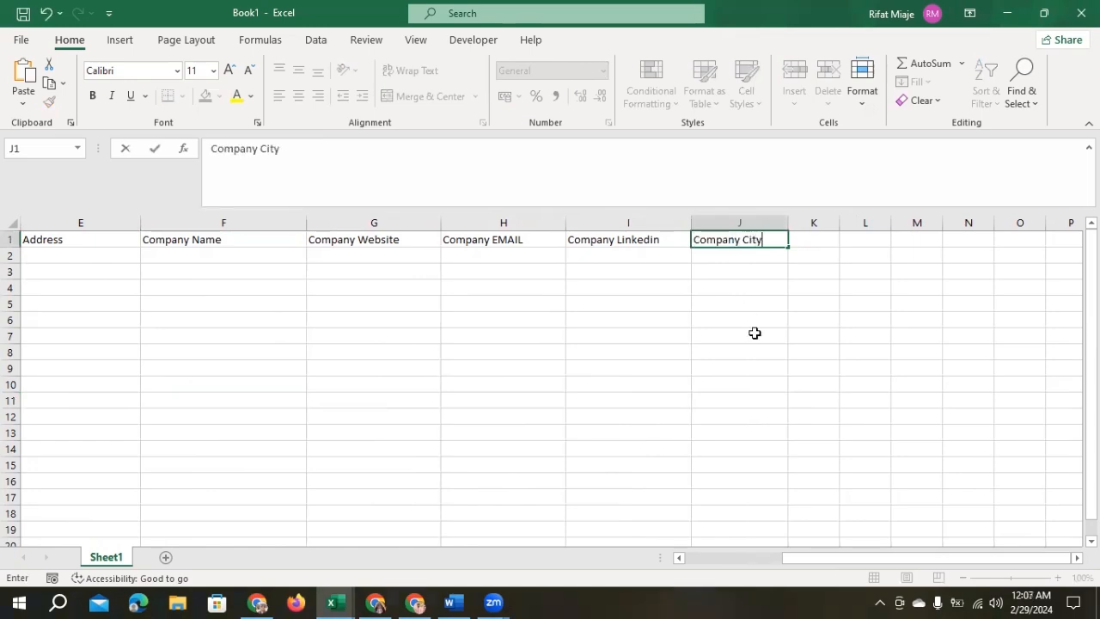
# Step: Widen column K and enter the header "Company state" in cell K1
pyautogui.click(824, 222)
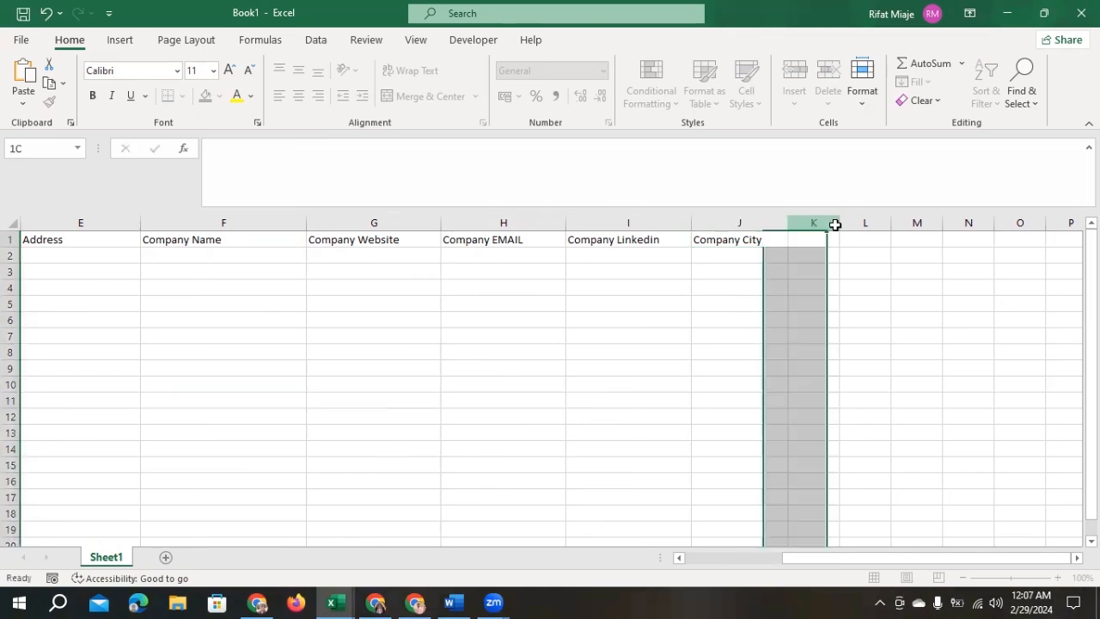
pyautogui.moveTo(839, 223); pyautogui.dragTo(905, 224)
pyautogui.click(845, 239)
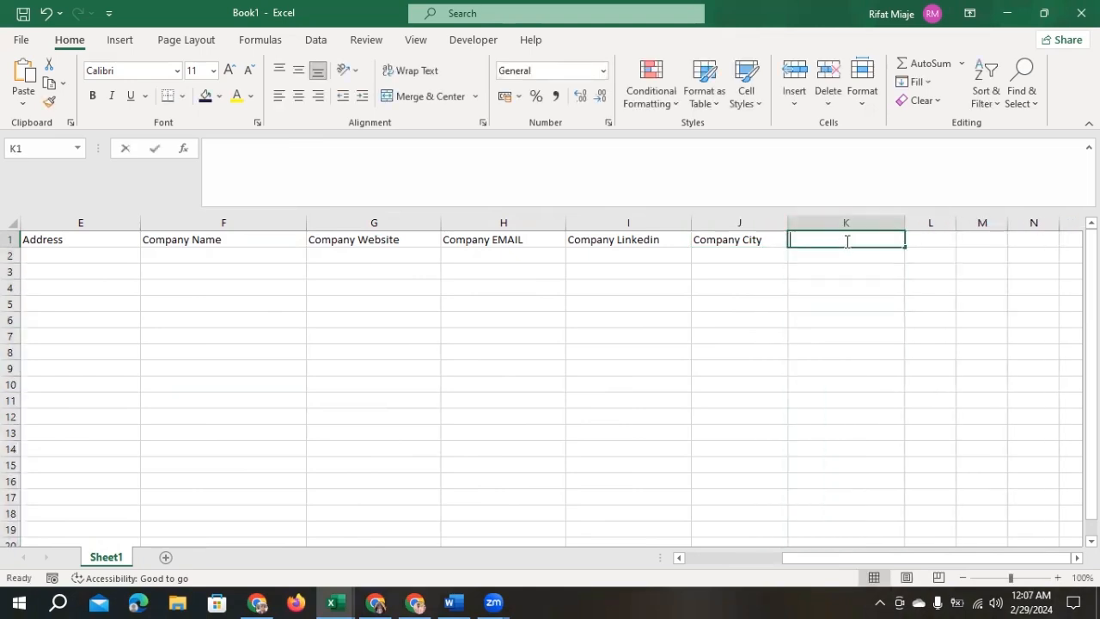
pyautogui.write('COMPAMY')
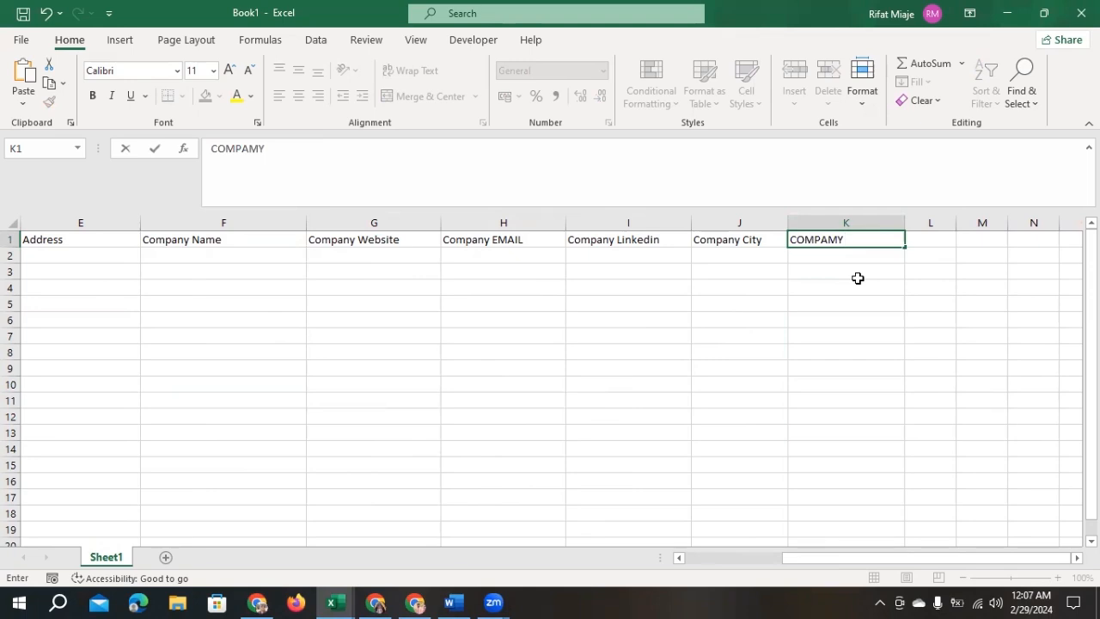
pyautogui.press('BackSpace')
pyautogui.press('BackSpace')
pyautogui.press('BackSpace')
pyautogui.press('BackSpace')
pyautogui.write('mpany sta')
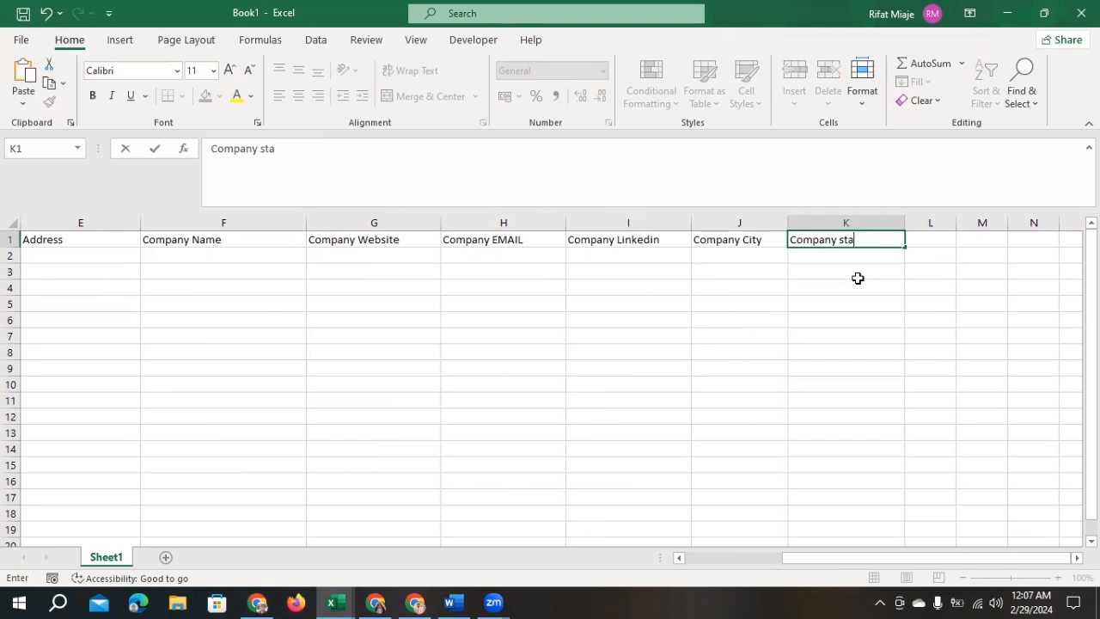
pyautogui.write('te')
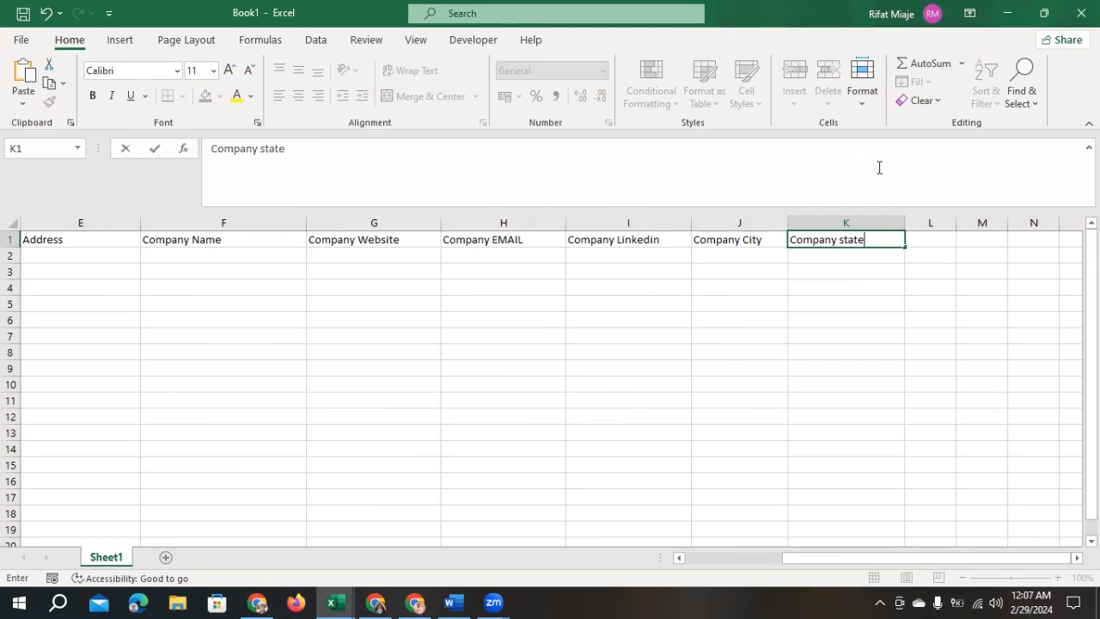
# Step: Widen column L and enter the header "Company zip" in cell L1
pyautogui.click(940, 224)
pyautogui.moveTo(955, 227); pyautogui.dragTo(1010, 222)
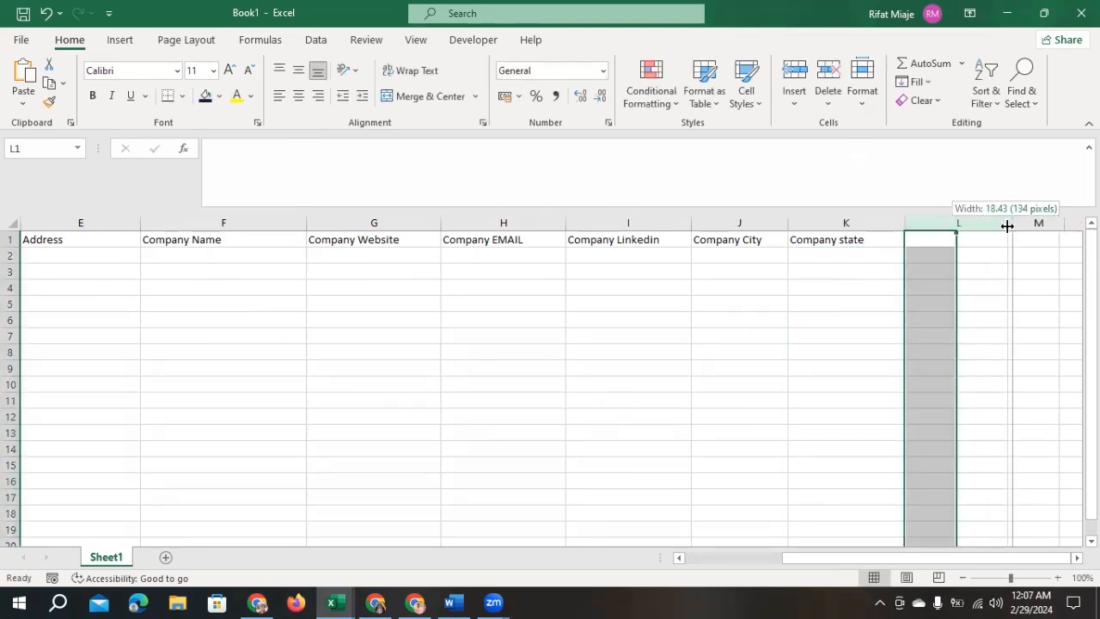
pyautogui.doubleClick(940, 239)
pyautogui.write('C')
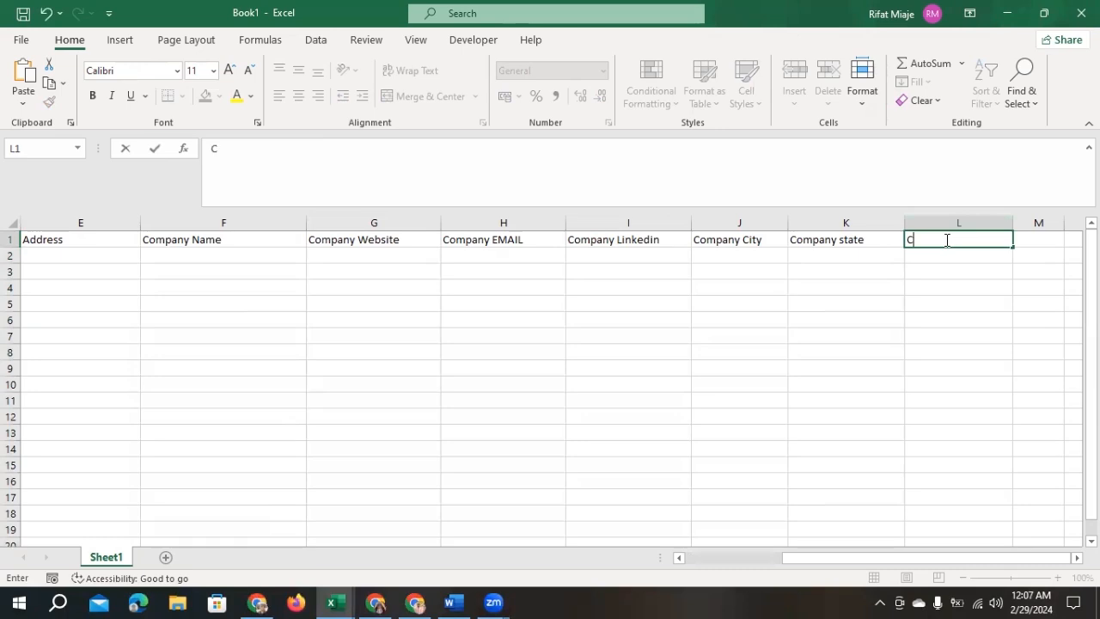
pyautogui.write('ompany zi')
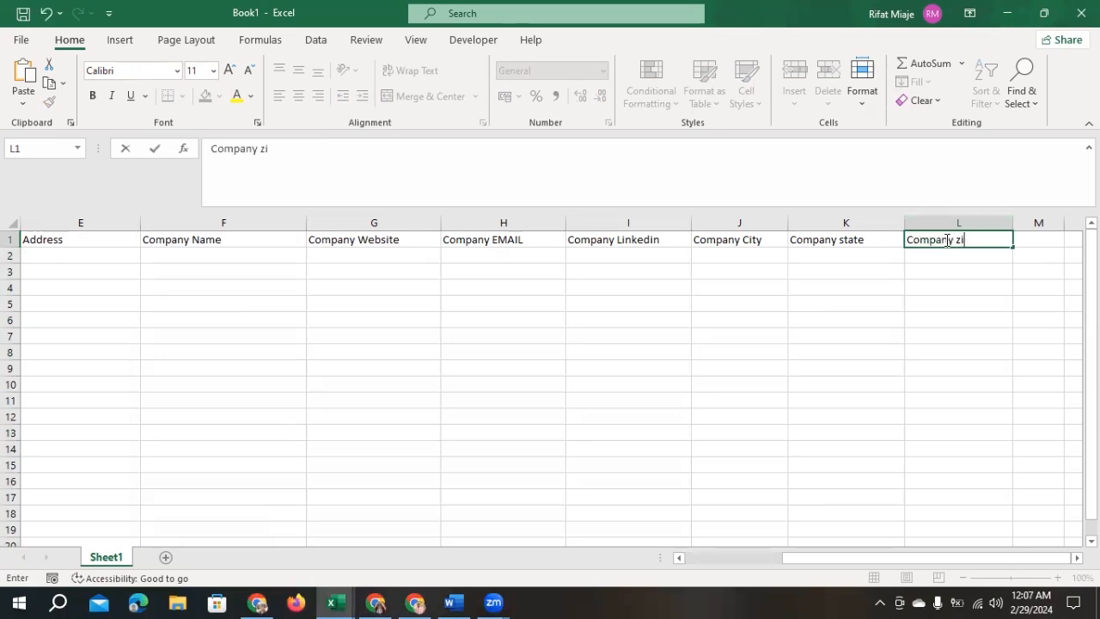
pyautogui.write('p')
pyautogui.click(881, 365)
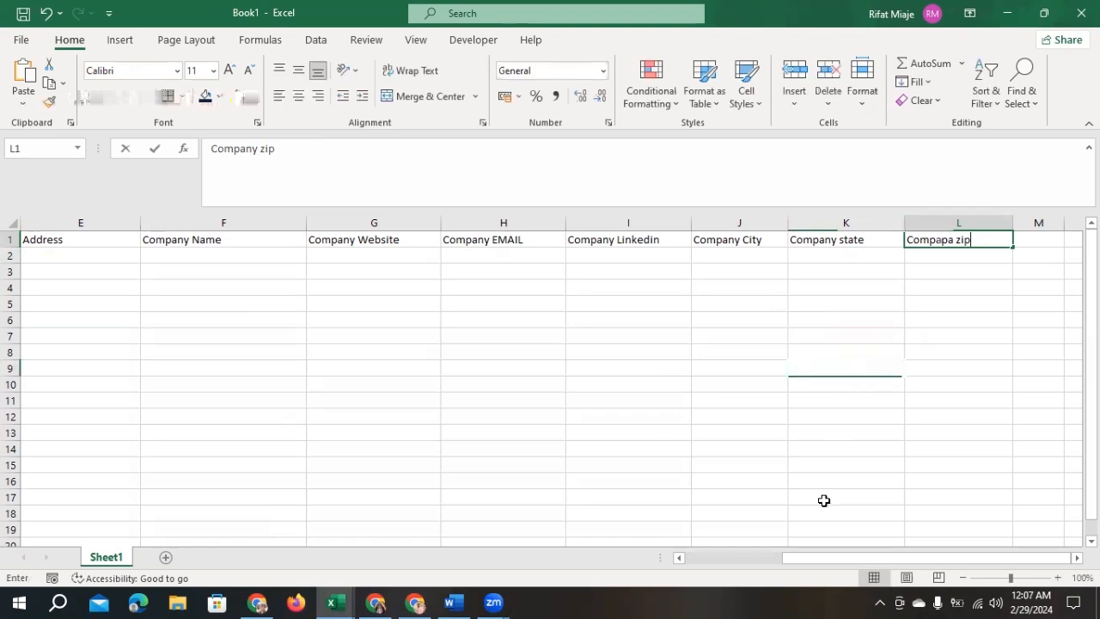
# Step: Paste the contact's first name into cell A2 and last name into cell B2 from the clipboard history
pyautogui.moveTo(848, 560); pyautogui.dragTo(718, 557)
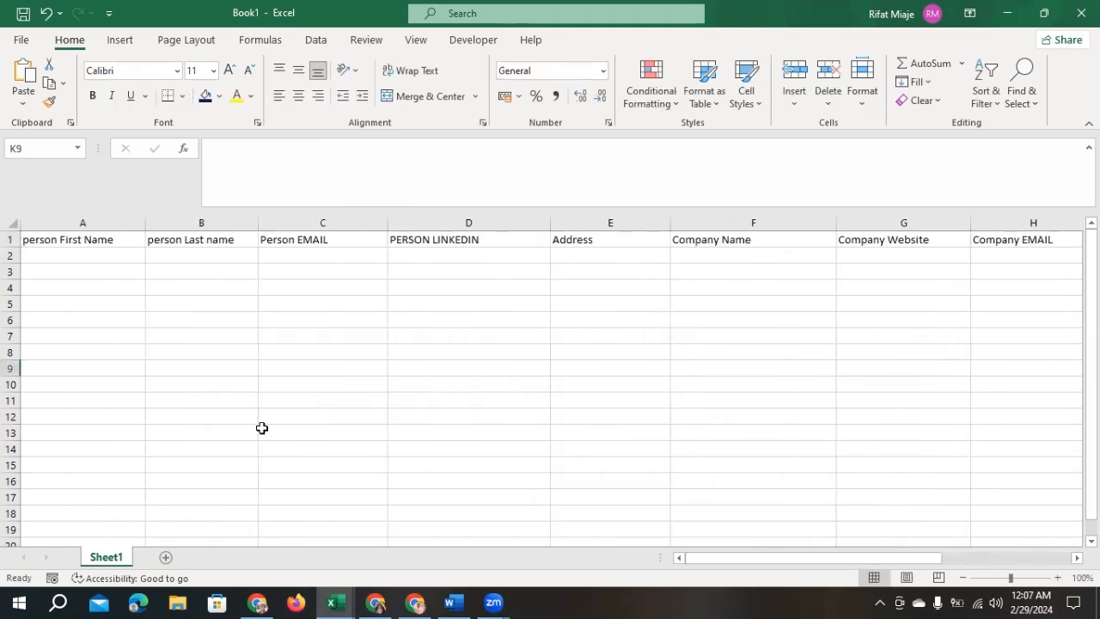
pyautogui.moveTo(906, 561); pyautogui.dragTo(846, 558)
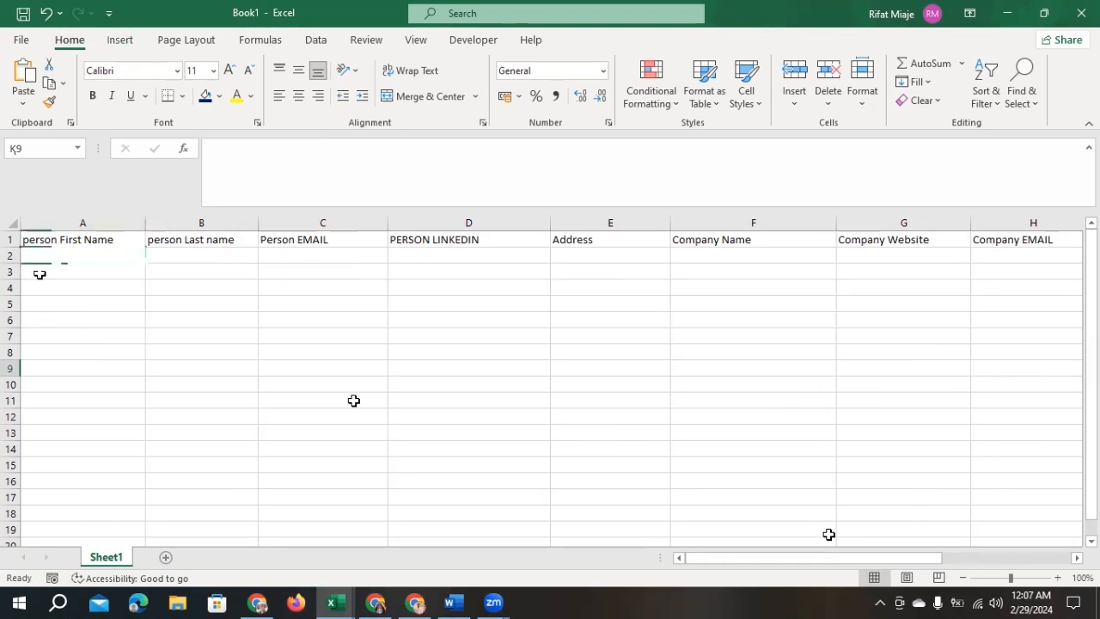
pyautogui.press('super+v')
pyautogui.scroll(-5, 247, 381)
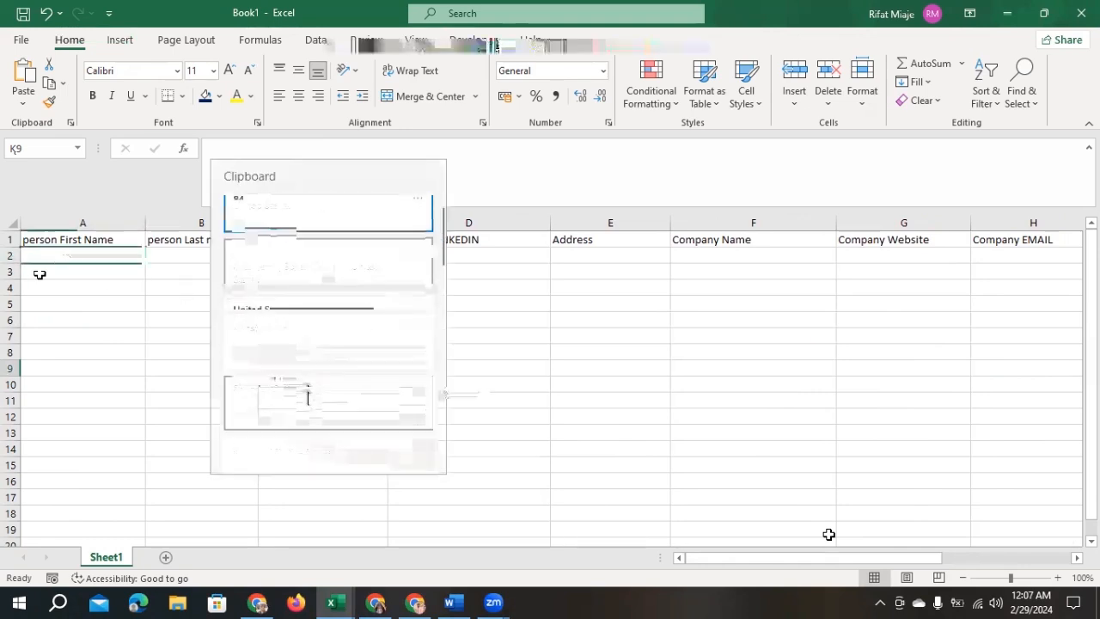
pyautogui.click(247, 381)
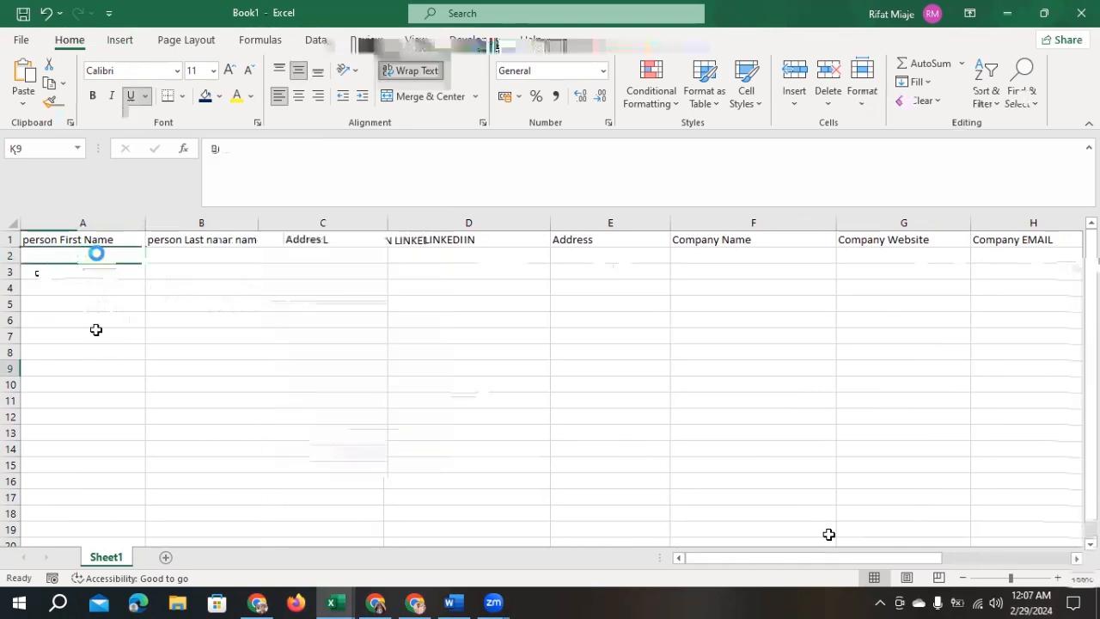
pyautogui.rightClick(73, 256)
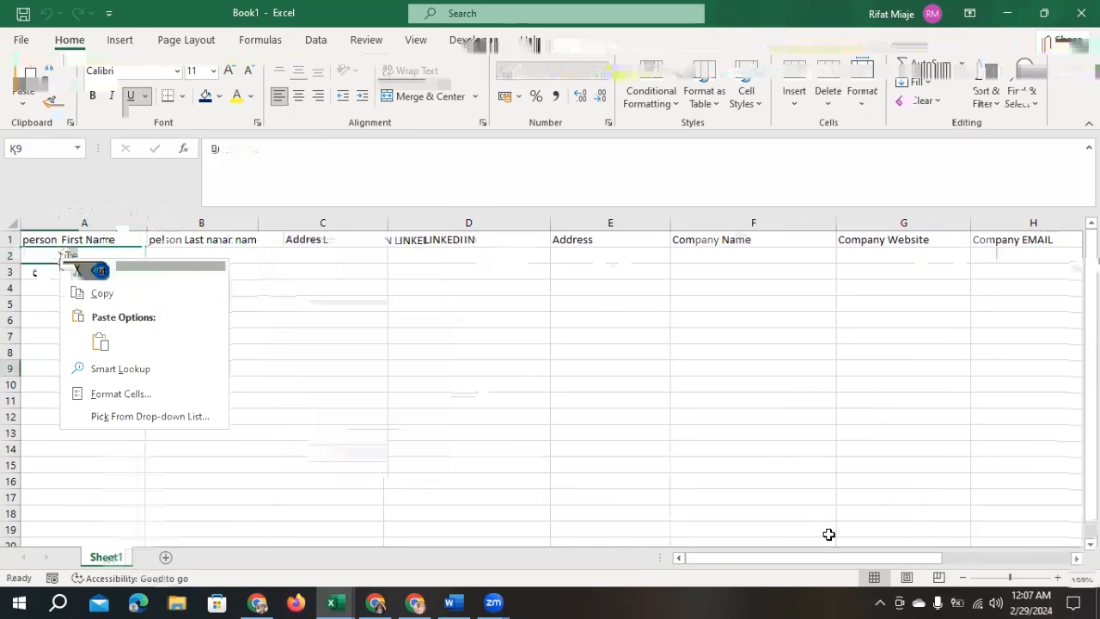
pyautogui.click(251, 316)
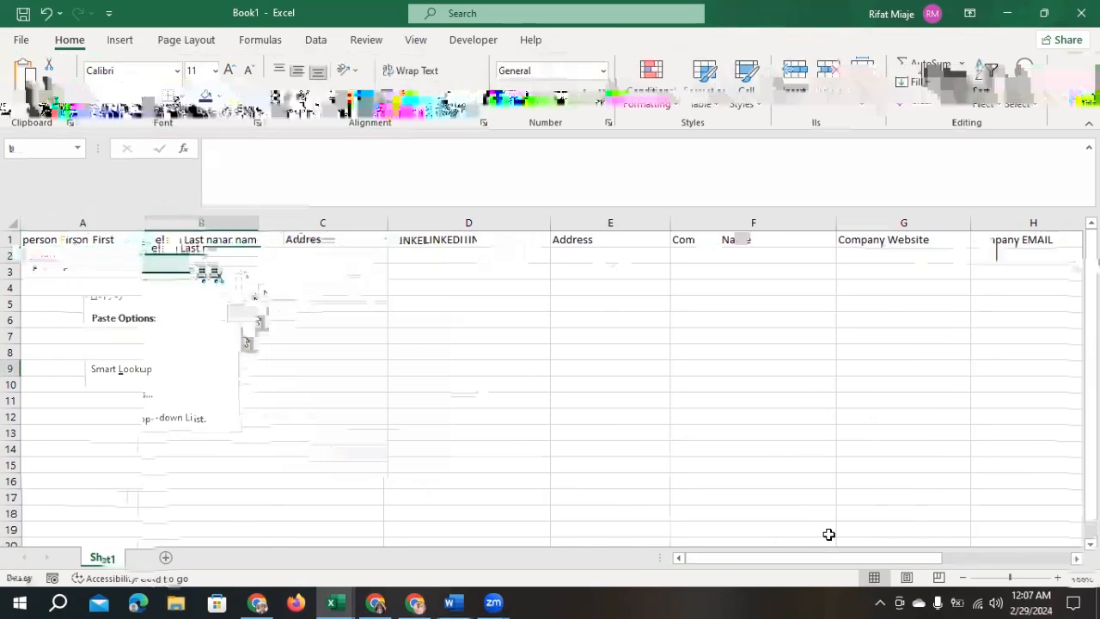
# Step: Paste the contact's e-mail address from the clipboard history into cell C2
pyautogui.click(301, 256)
pyautogui.press('super+v')
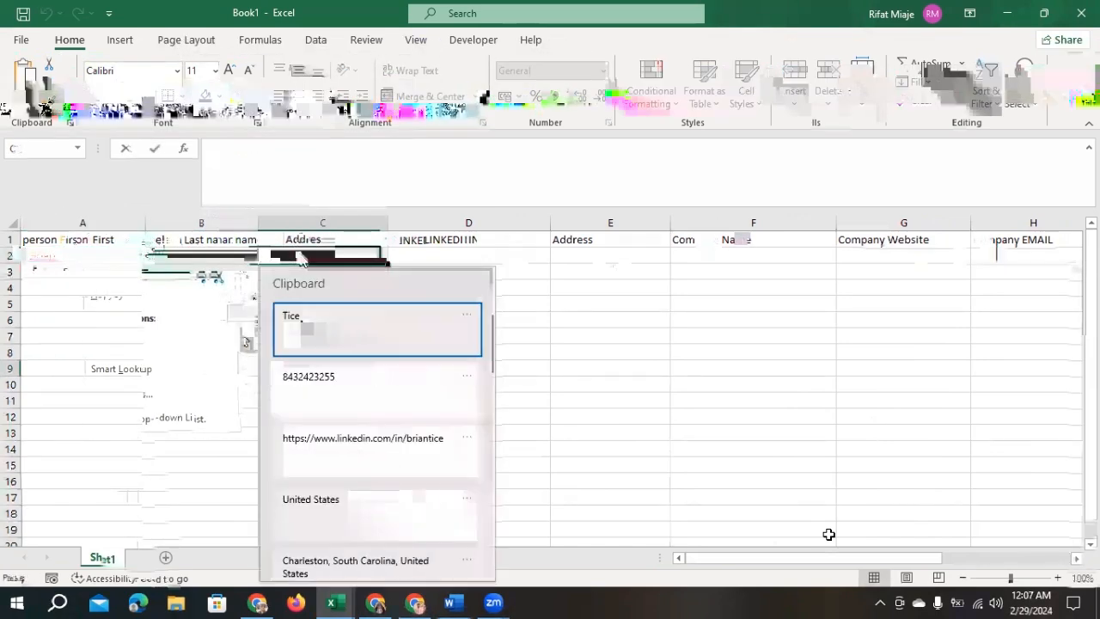
pyautogui.scroll(-3, 361, 489)
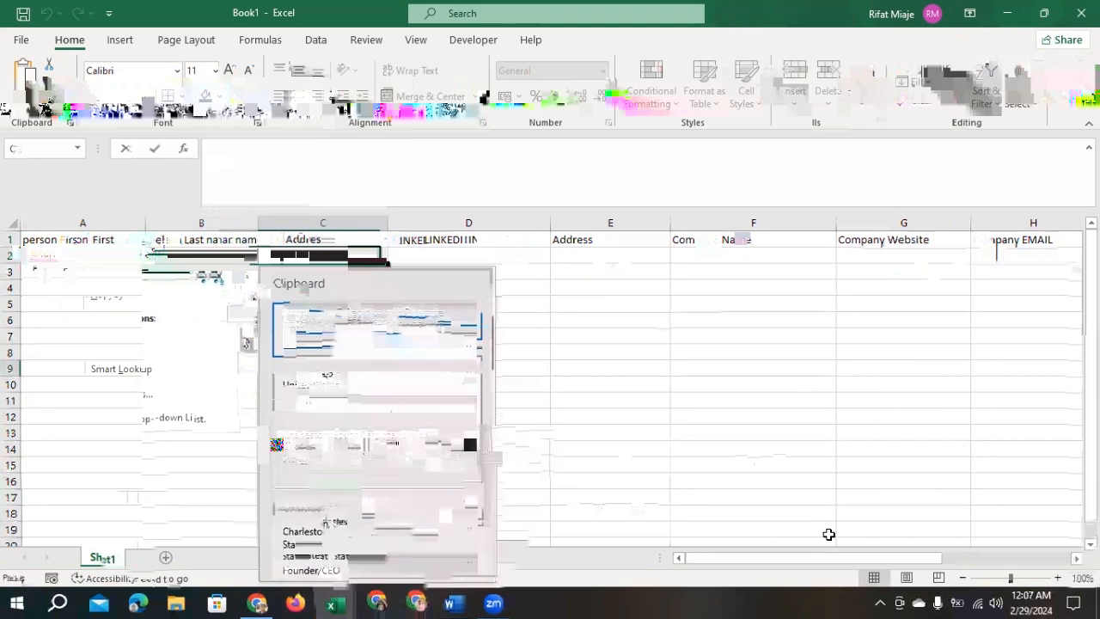
pyautogui.scroll(-2, 373, 441)
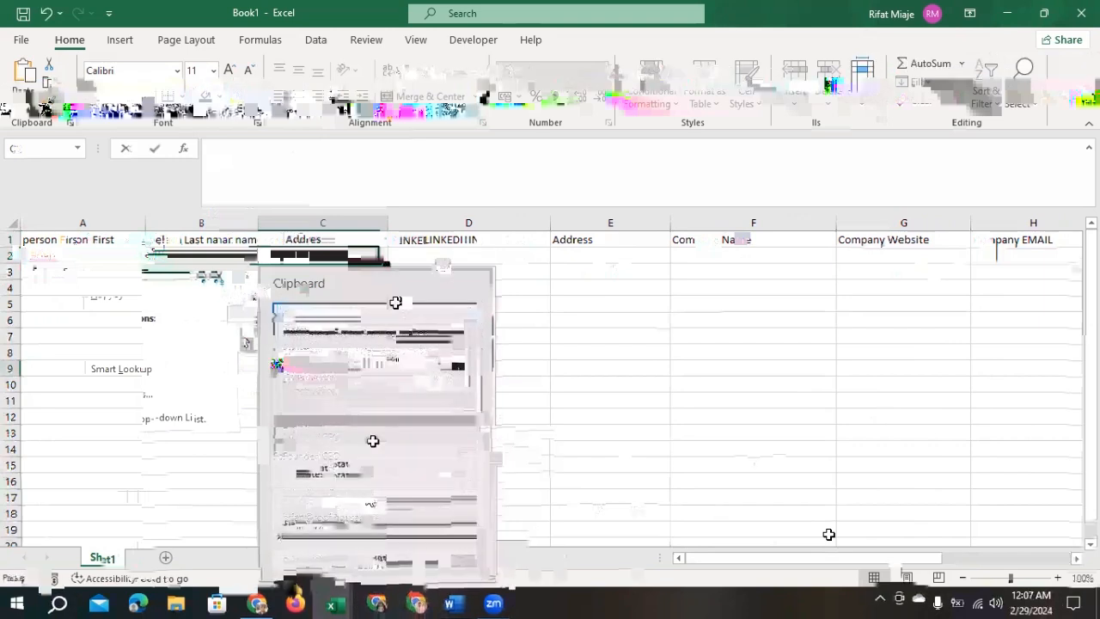
# Step: Paste the contact's LinkedIn profile URL from the clipboard history into cell D2 and widen column D to fit it
pyautogui.click(445, 259)
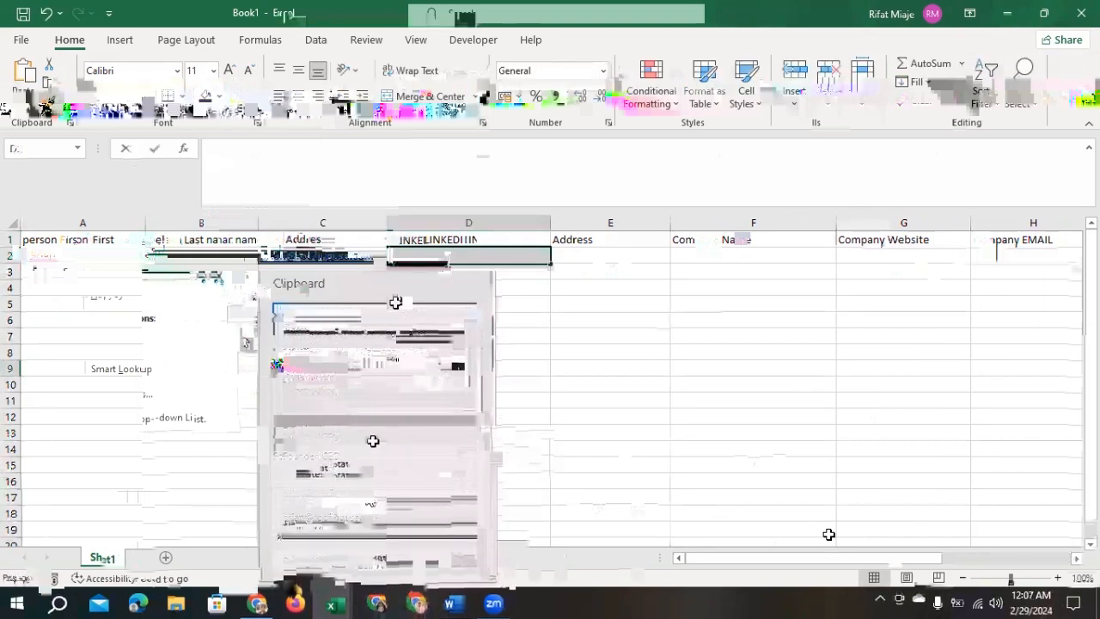
pyautogui.doubleClick(445, 260)
pyautogui.press('super+v')
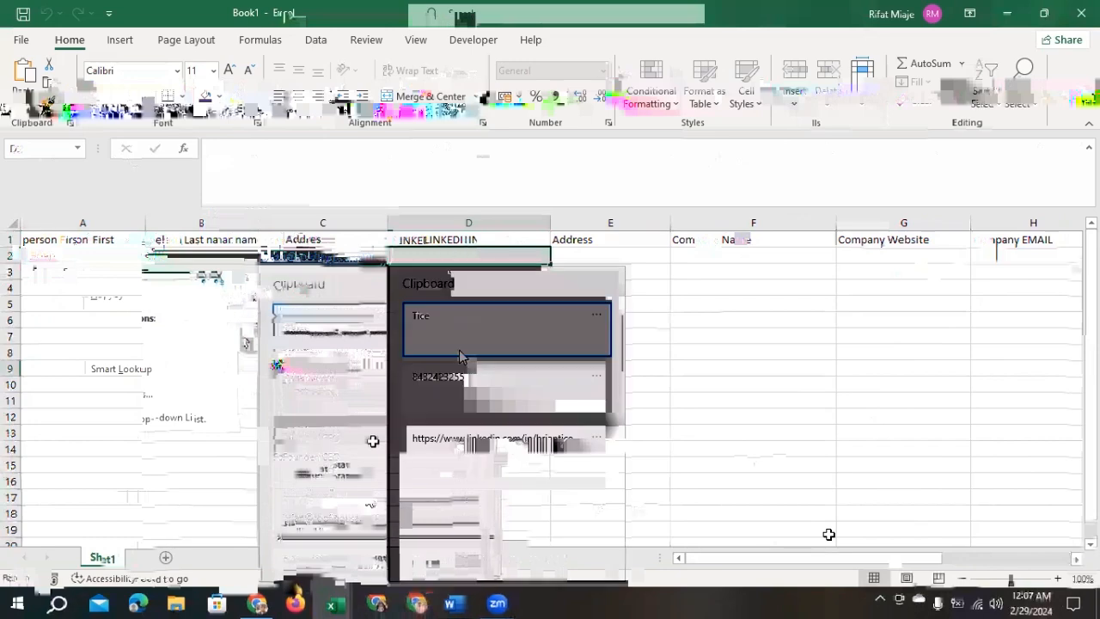
pyautogui.click(485, 440)
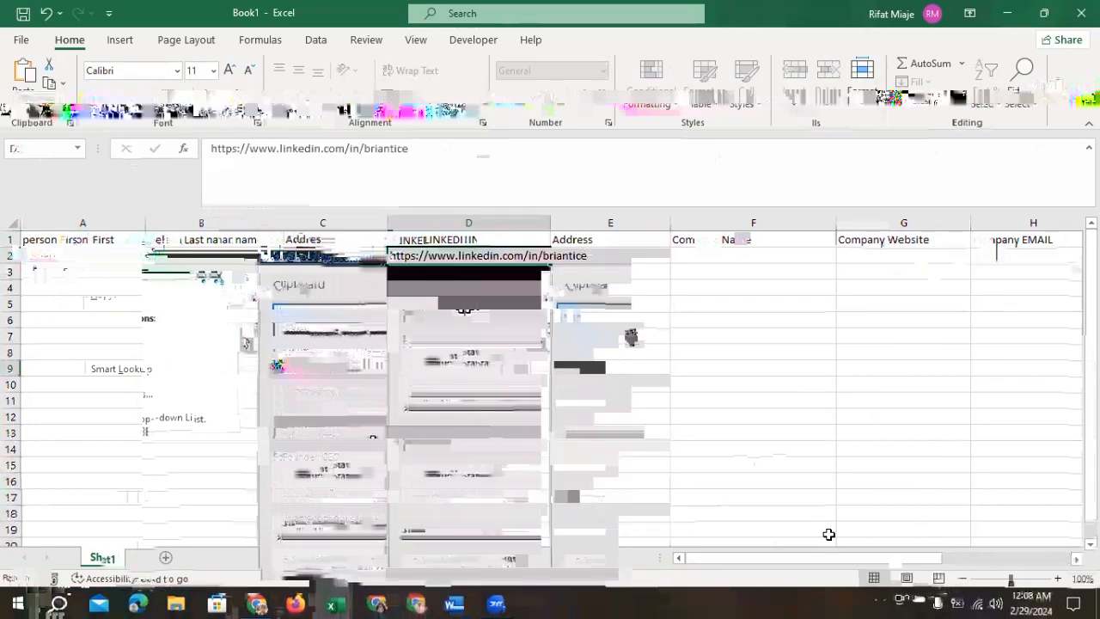
pyautogui.click(631, 336)
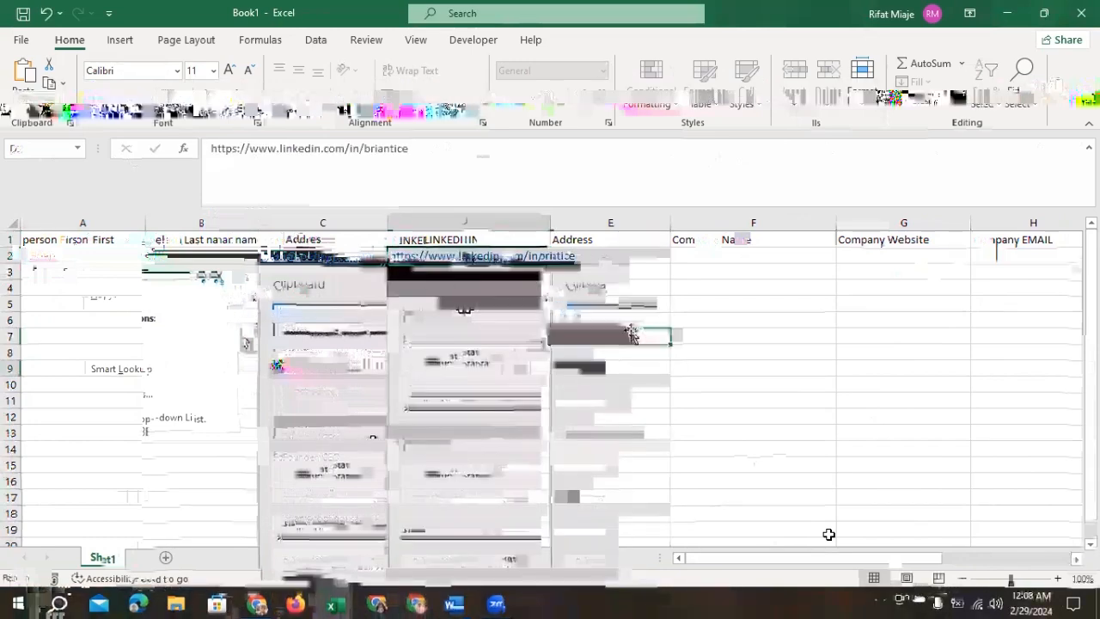
pyautogui.moveTo(551, 230); pyautogui.dragTo(599, 235)
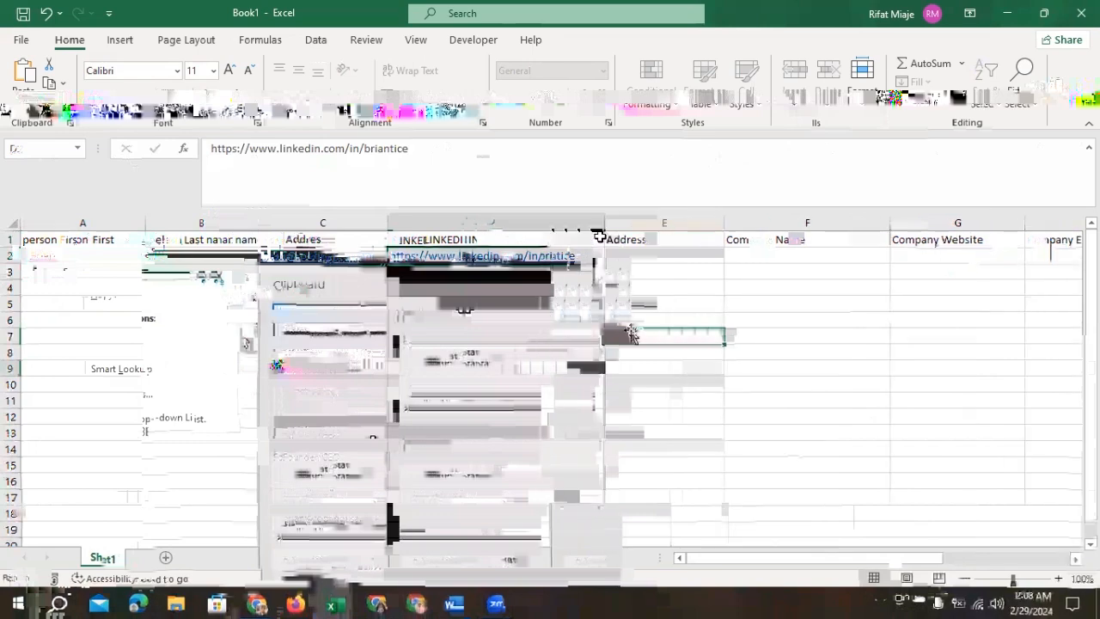
# Step: Paste the contact's city, state and country from the clipboard history into the Address cell E2
pyautogui.click(655, 258)
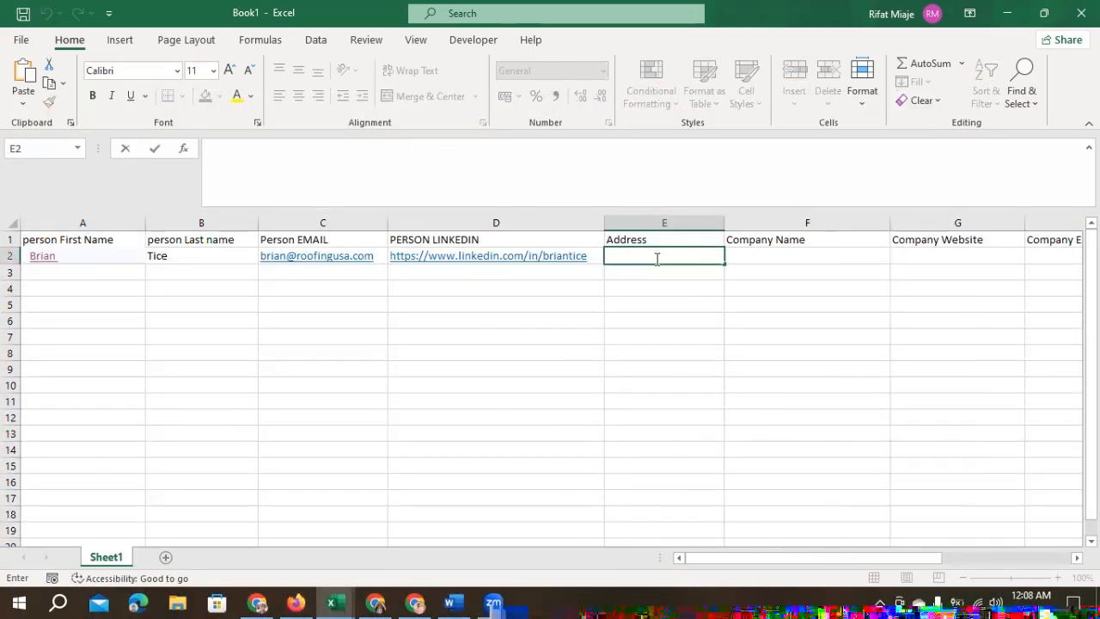
pyautogui.press('super+v')
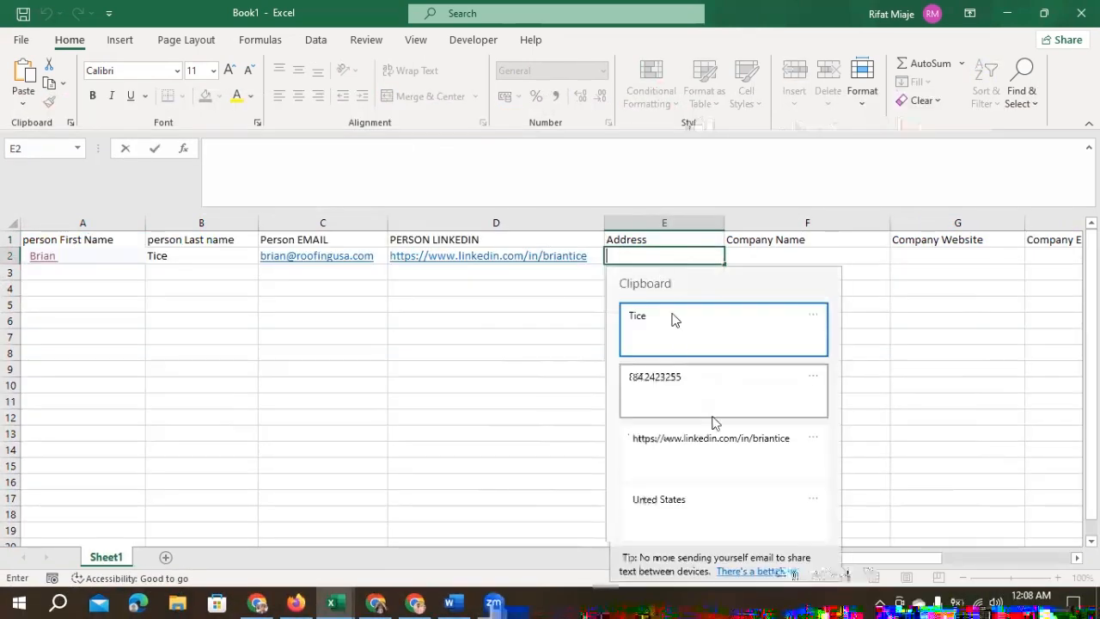
pyautogui.scroll(-1, 712, 423)
pyautogui.scroll(-1, 713, 426)
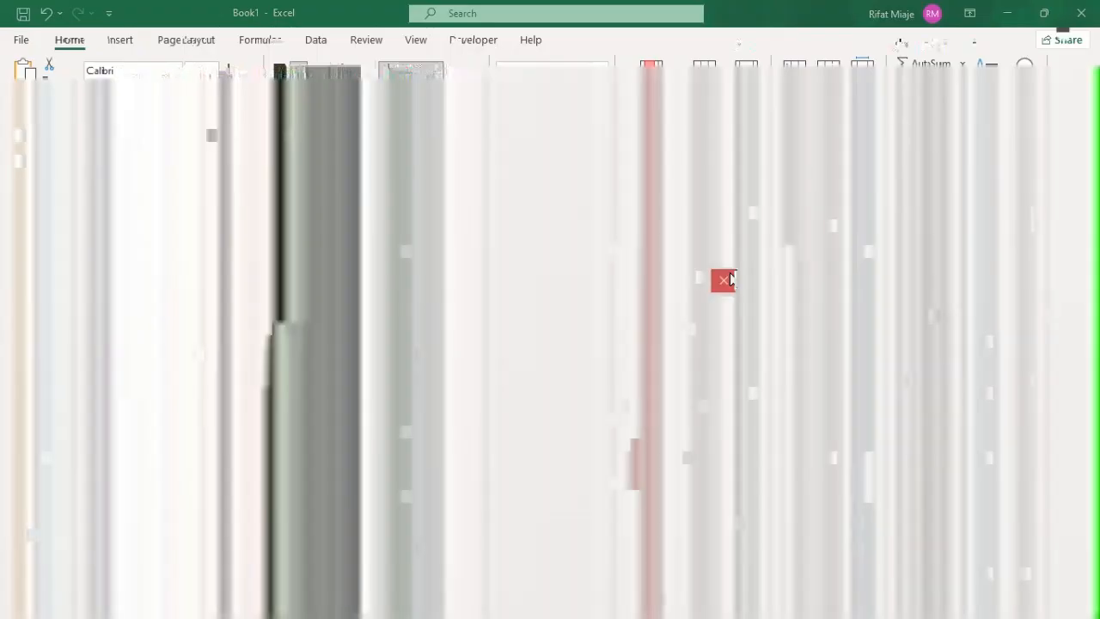
# Step: Turn off text wrapping for the contact's entries in row 2
pyautogui.click(725, 280)
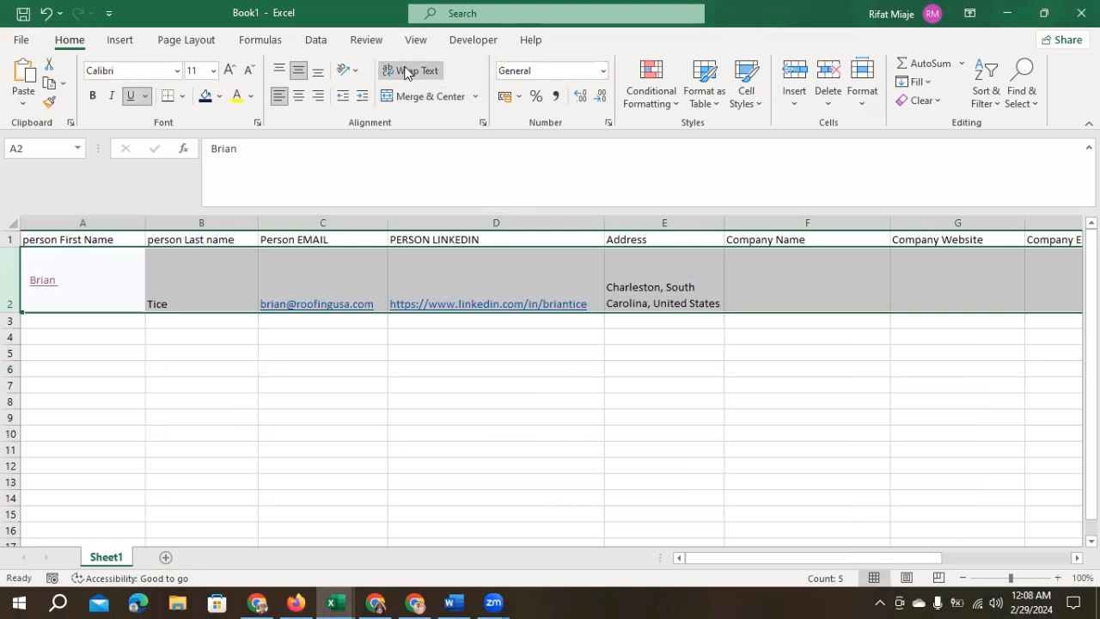
pyautogui.click(407, 73)
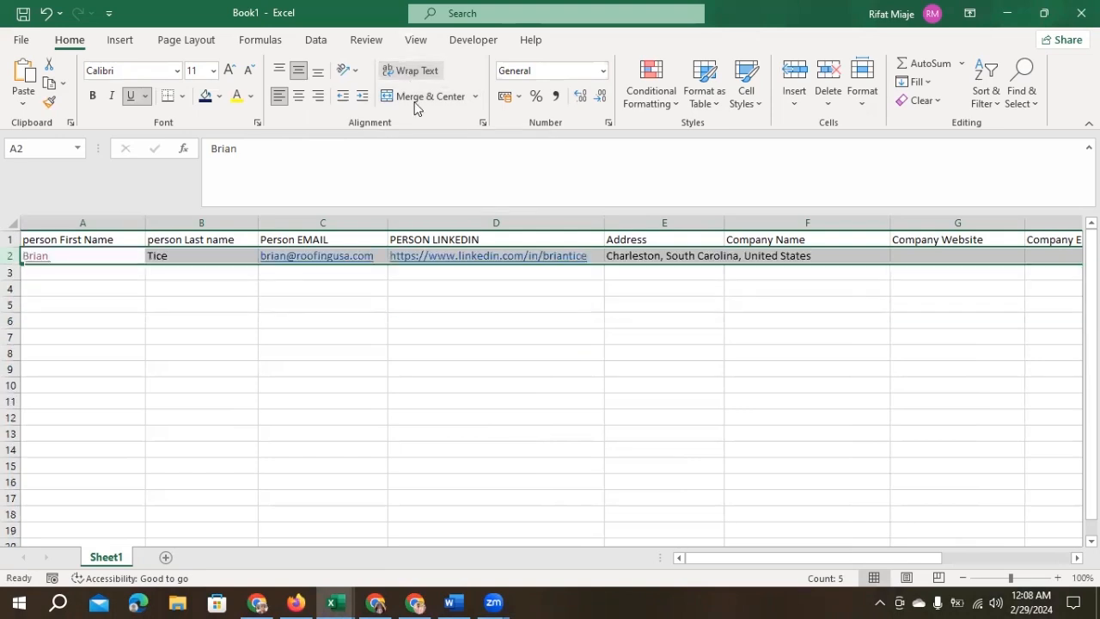